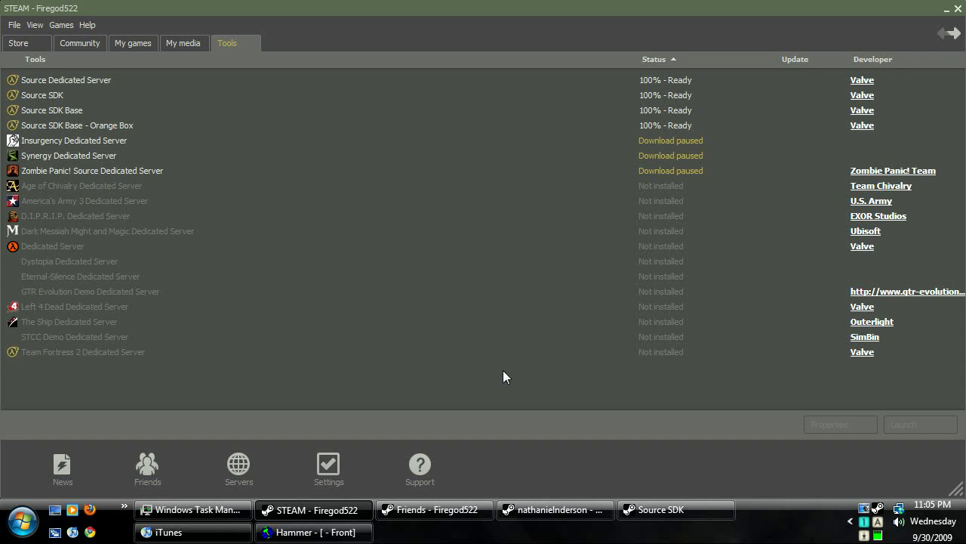
Select Source SDK in the Steam tools list, bring up its launcher and switch to Hammer Editor
left_click(87, 97)
left_click(668, 509)
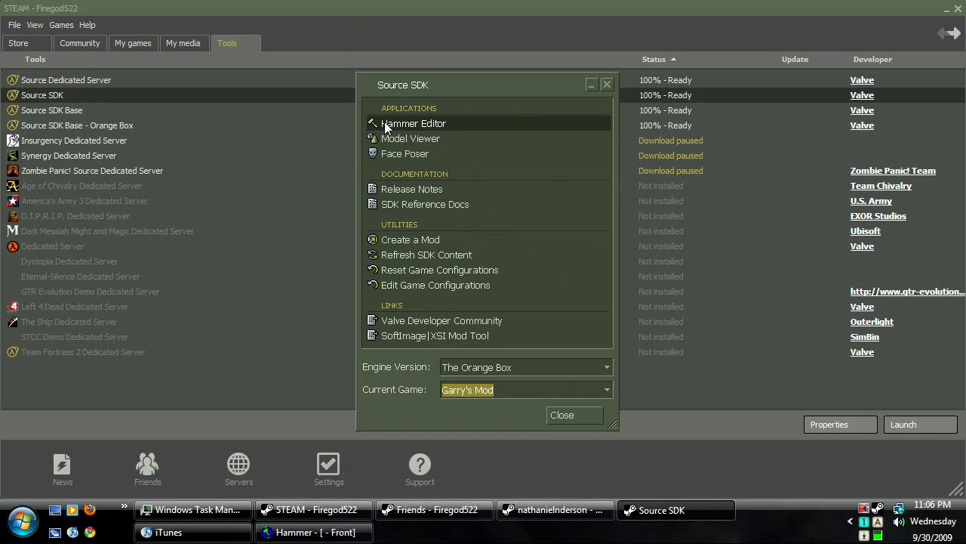
double_click(423, 128)
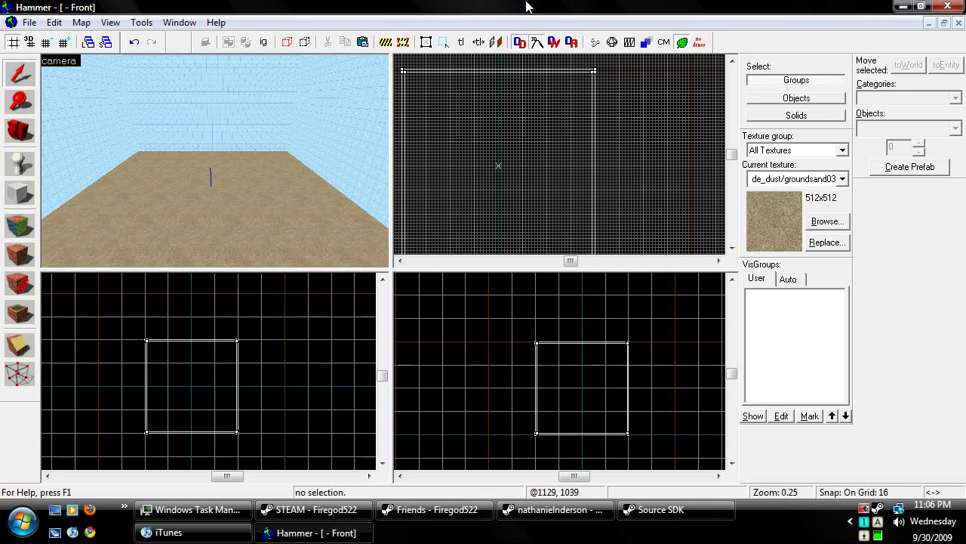
left_click(277, 195)
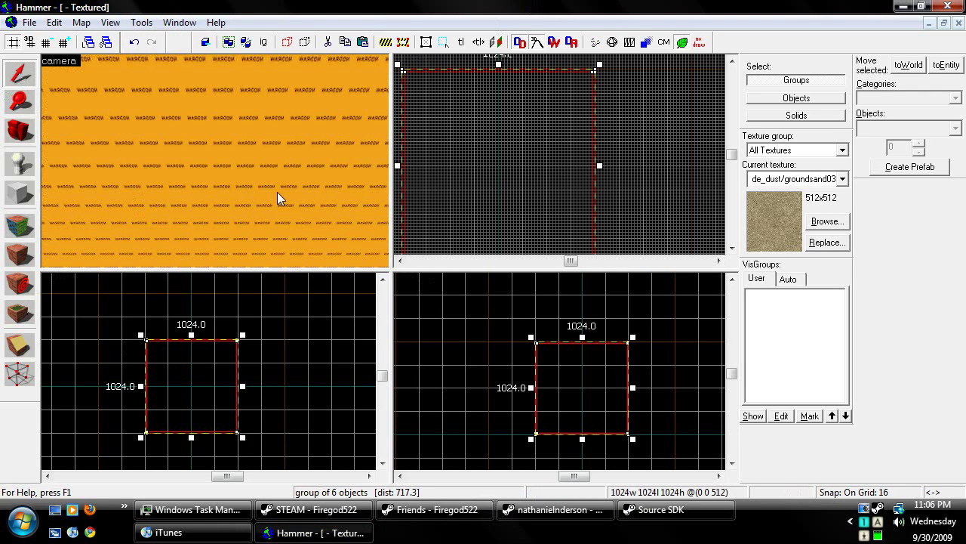
left_click(629, 173)
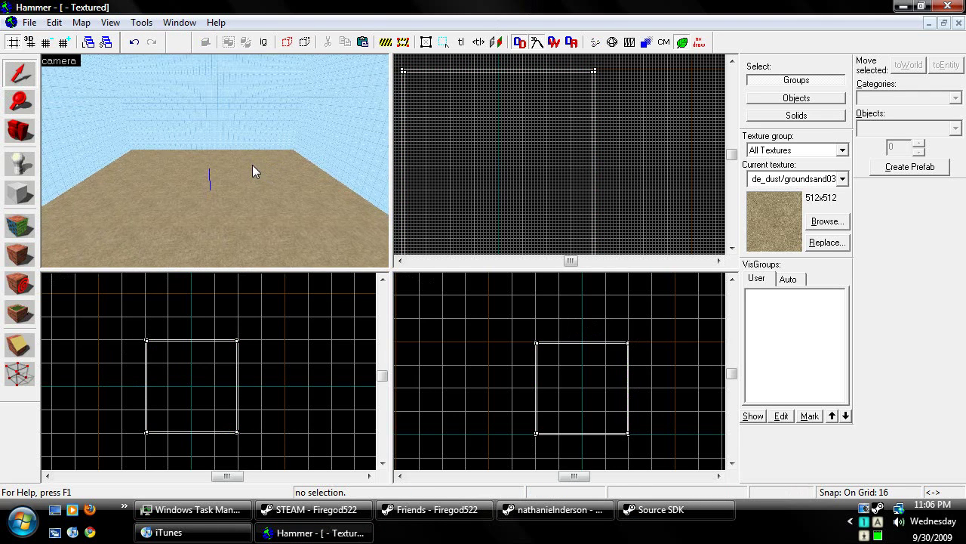
left_click(252, 165)
scroll(252, 165, "up", 1)
left_click(615, 157)
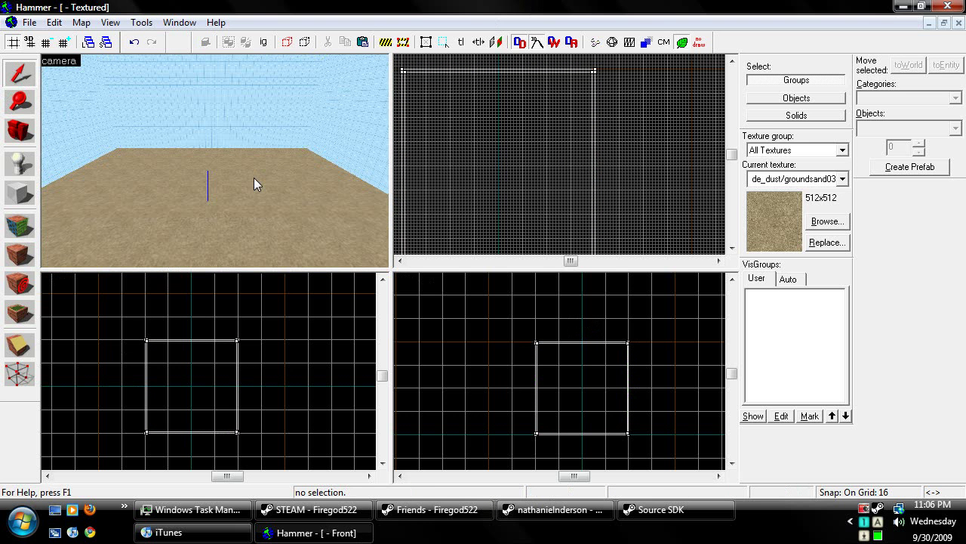
Try duplicating the hollow room beside the original in the top view, centred at about X 1232, and undo the copy
left_click(254, 177)
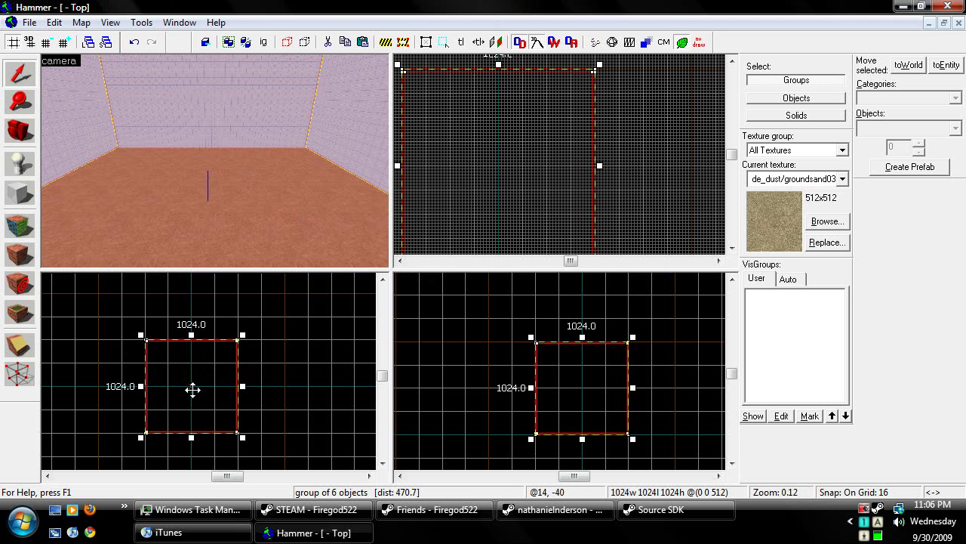
mouse_move(205, 390)
left_mouse_down("shift")
mouse_move(311, 388)
mouse_move(303, 389)
left_mouse_up("shift")
key("z")
key("w")
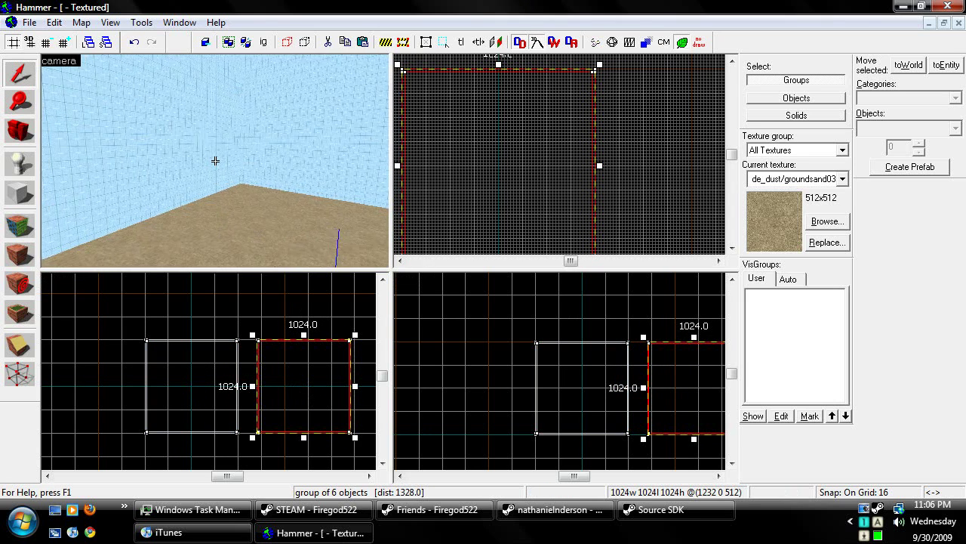
key("w")
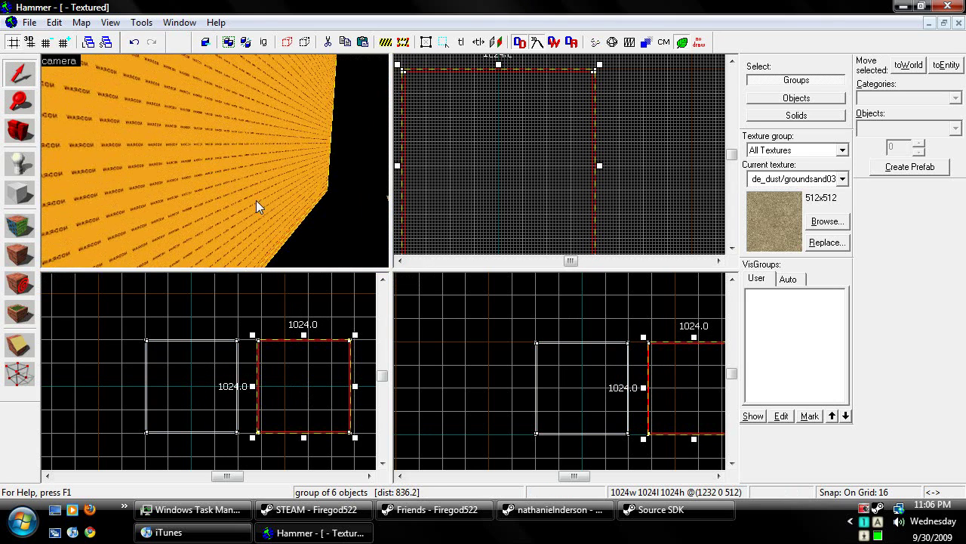
key("ctrl+z")
Duplicate the hollow room directly above the original, with the copy centred at about Z 1648
left_click_drag(550, 401, 560, 306)
key("z")
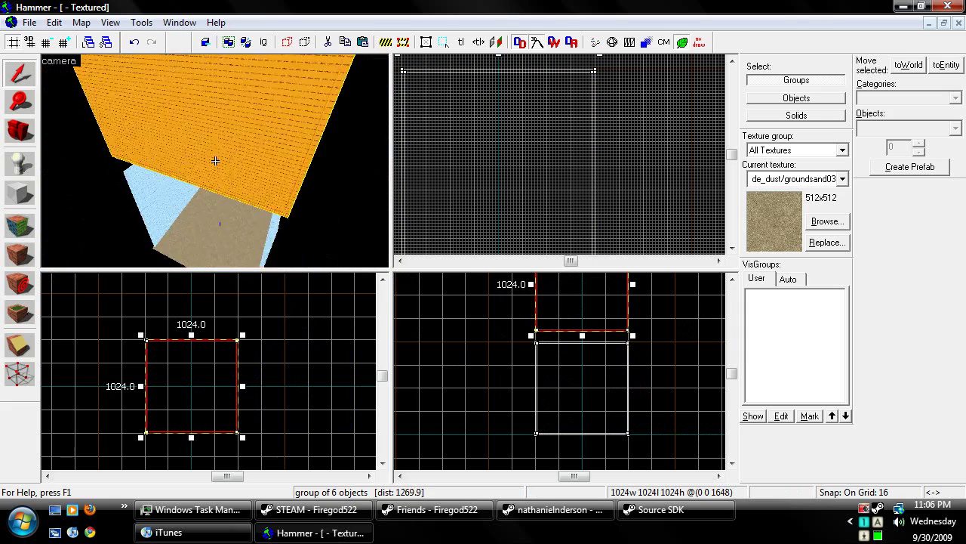
key("d")
key("w")
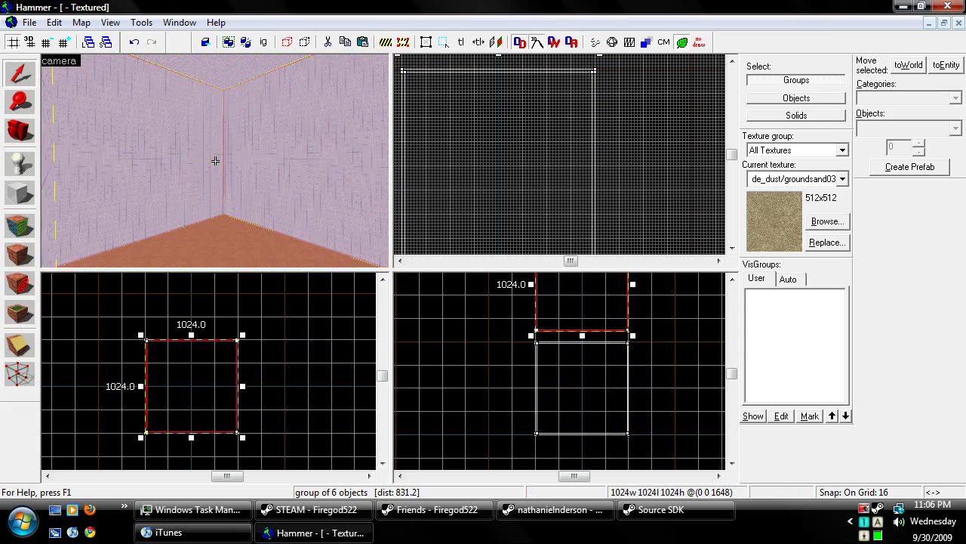
key("z")
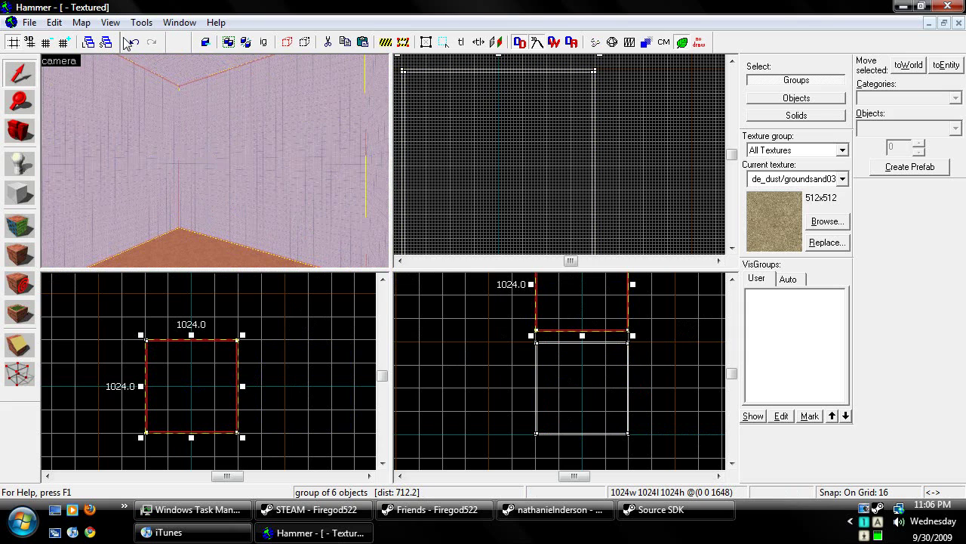
Scale the duplicated room by 0.0625 on the X, Y and Z axes with Transform
left_click(141, 22)
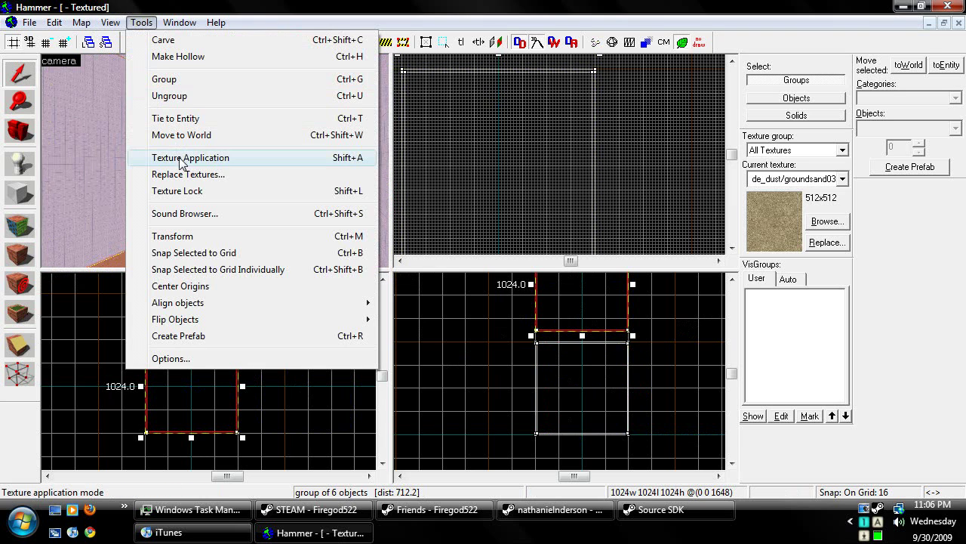
left_click(213, 237)
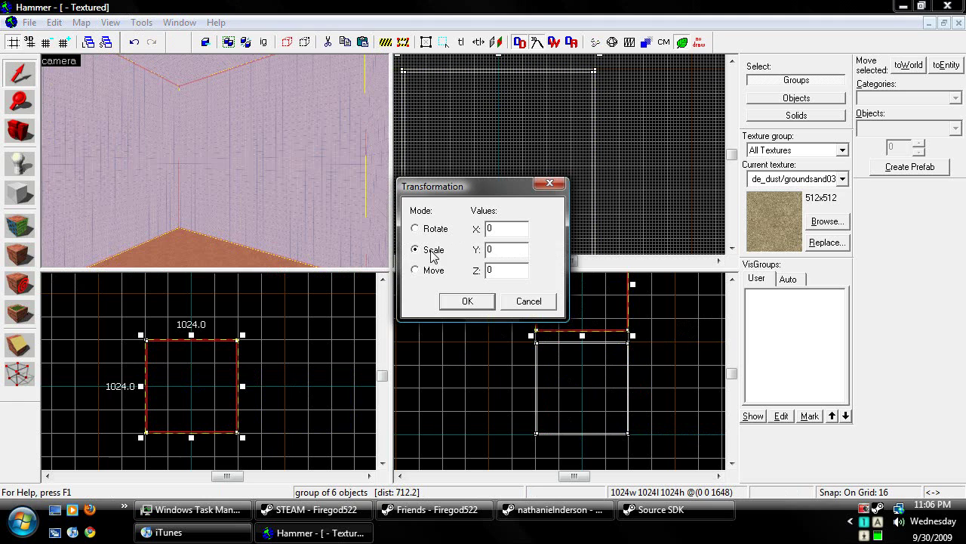
left_click_drag(503, 228, 480, 231)
type("625")
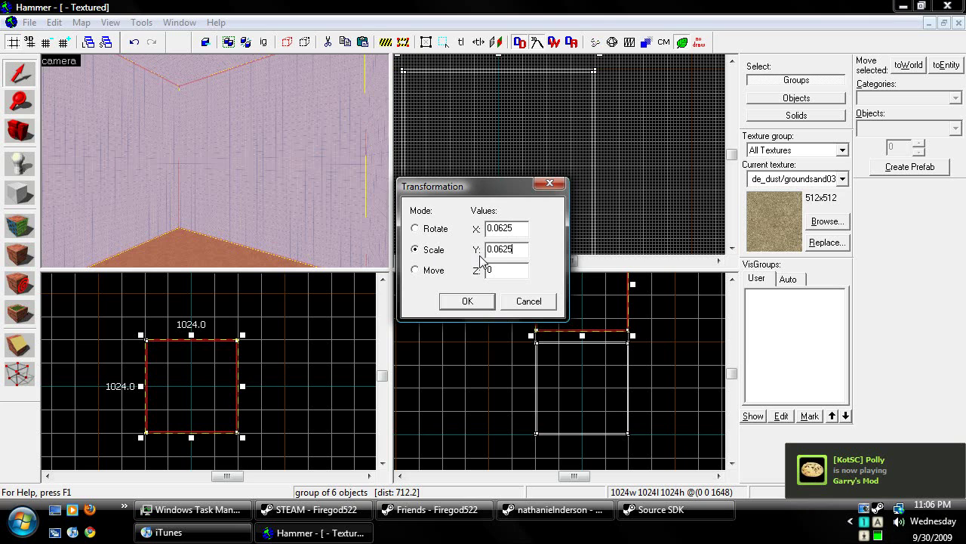
type(".0625")
left_click(466, 302)
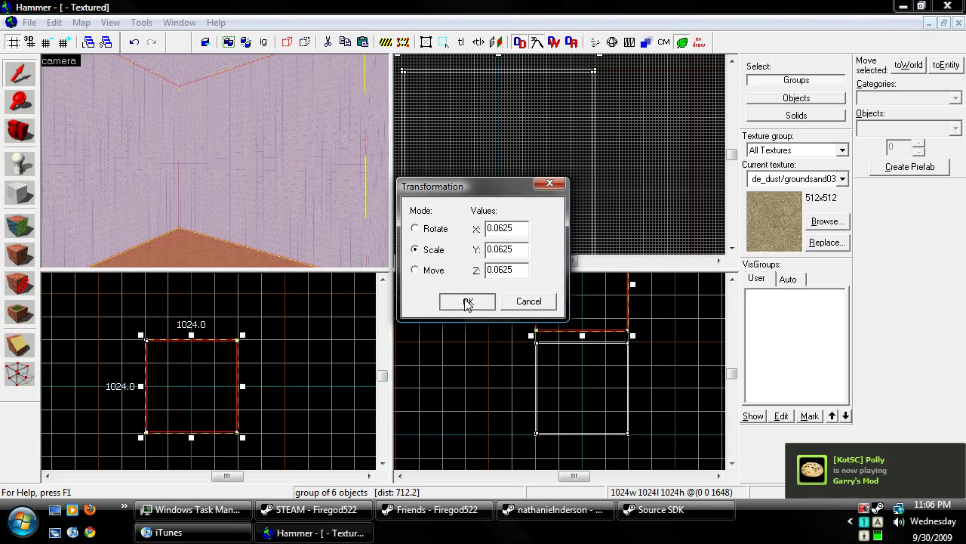
Examine the scaled-down room's interior walls and floor in the 3D view, leaving the small room selected
key("w")
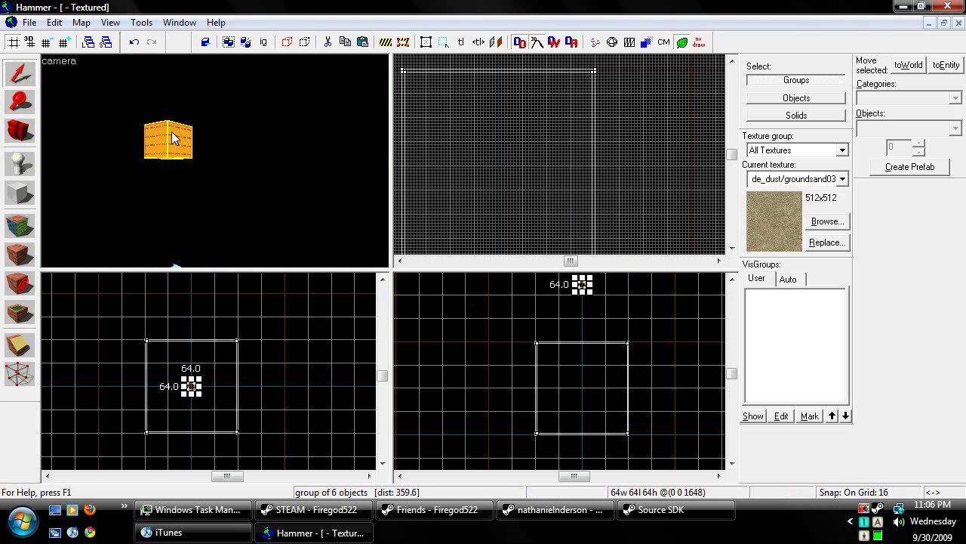
key("z")
key("w")
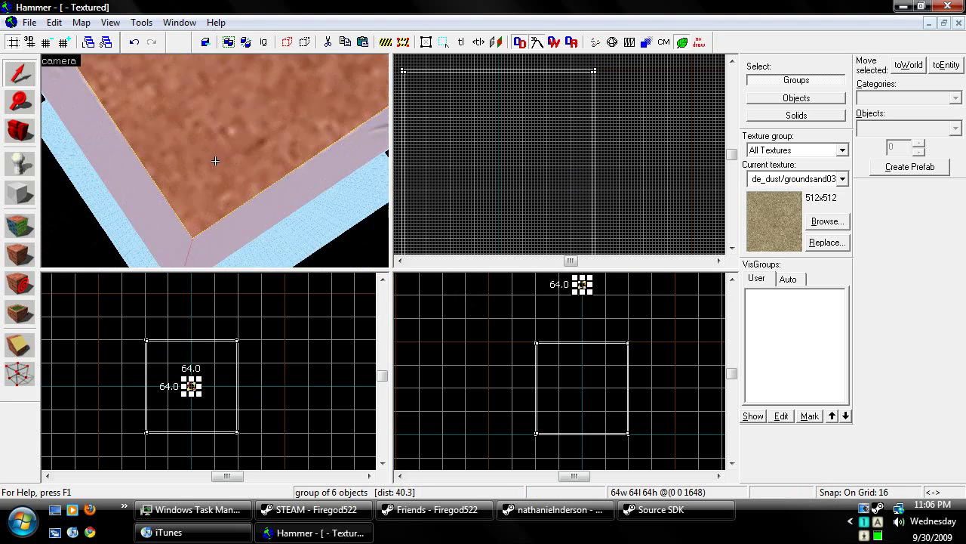
key("z")
left_click(215, 161)
key("s")
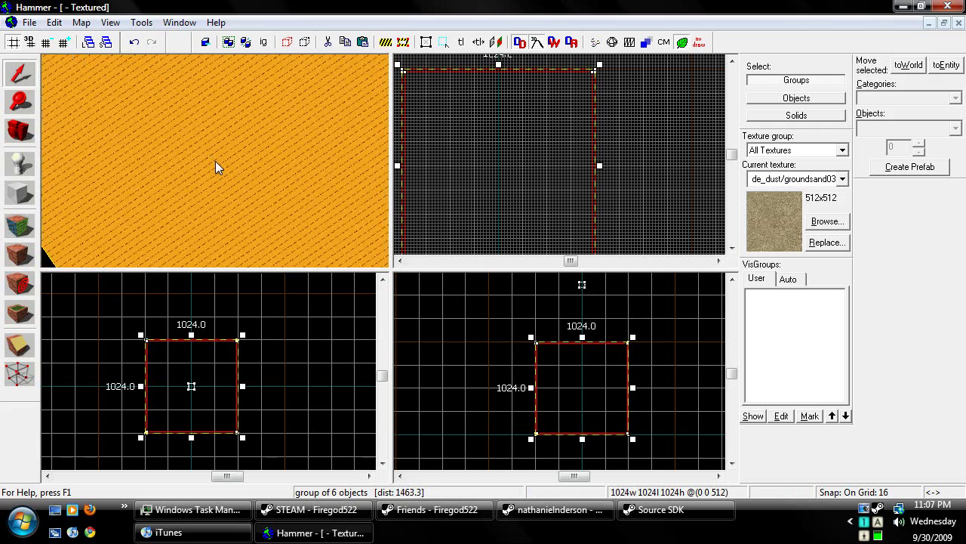
left_click(215, 161)
key("z")
key("w")
key("w")
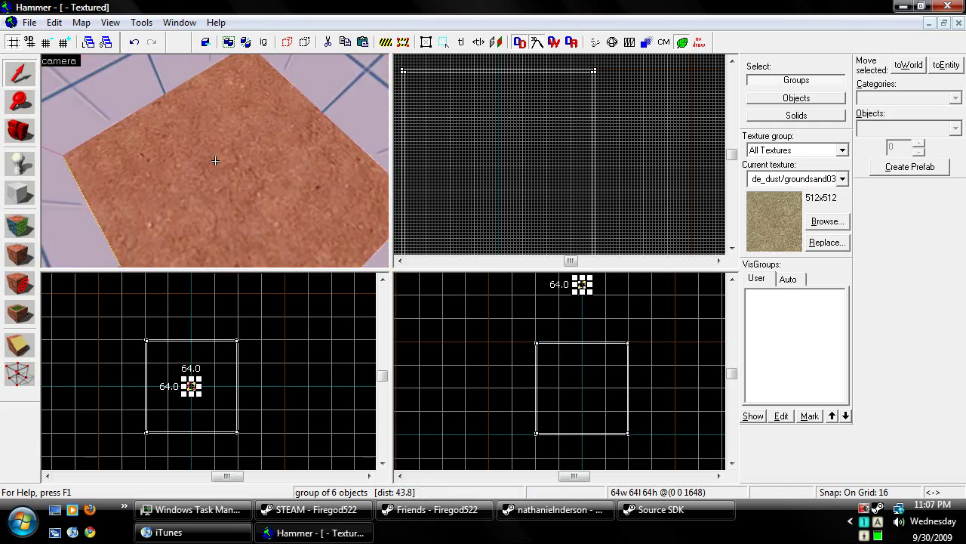
key("z")
Sample the tools/toolsskybox texture from a wall of the small room and apply it to all of the room's faces
left_click(21, 224)
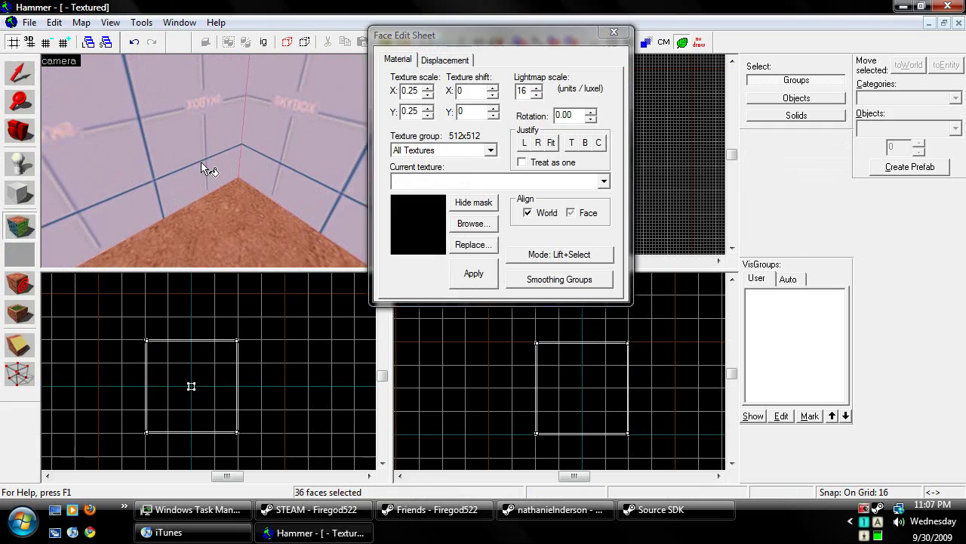
left_click(203, 163)
left_click(622, 35)
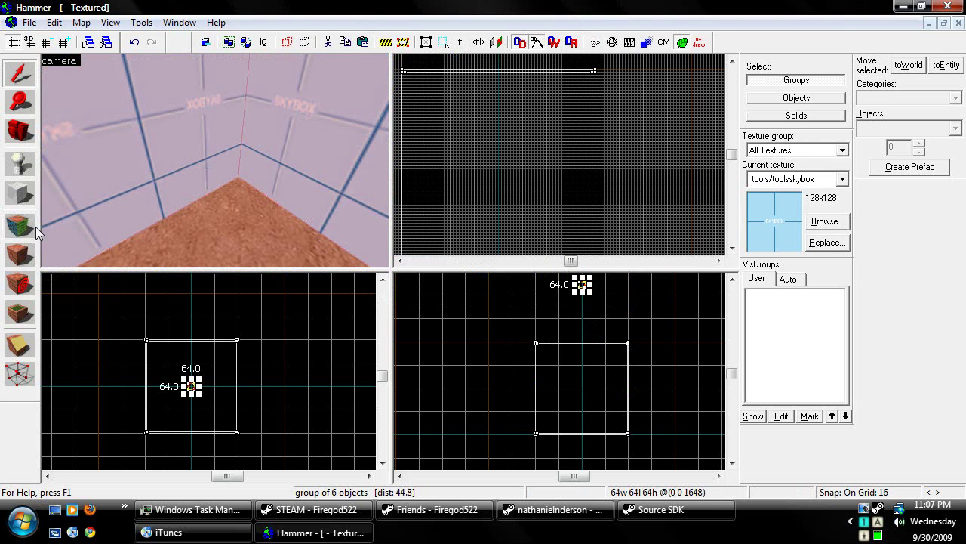
left_click(20, 255)
left_click(615, 164)
key("z")
key("z")
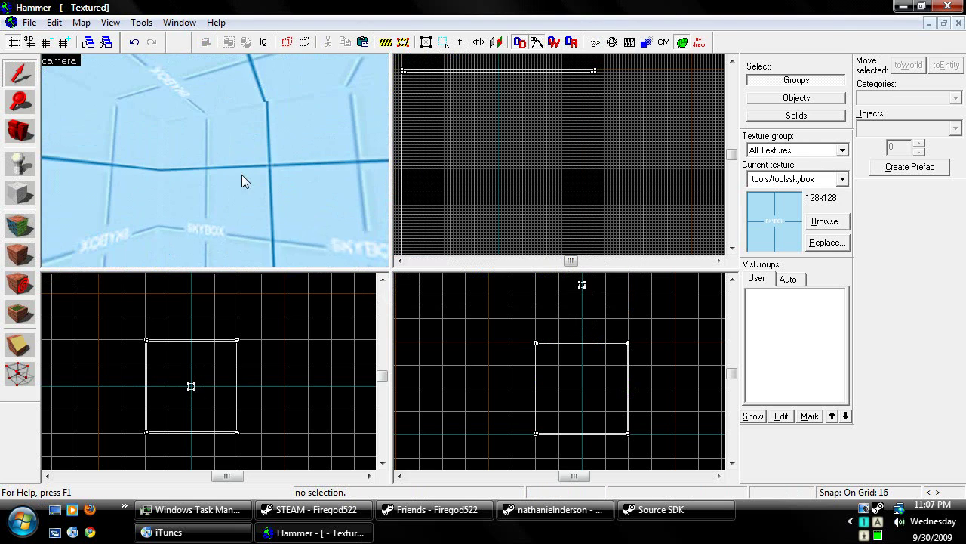
left_click(242, 174)
Place a sky_camera entity at the centre of the small skybox room, at 0 0 1648
left_click(20, 163)
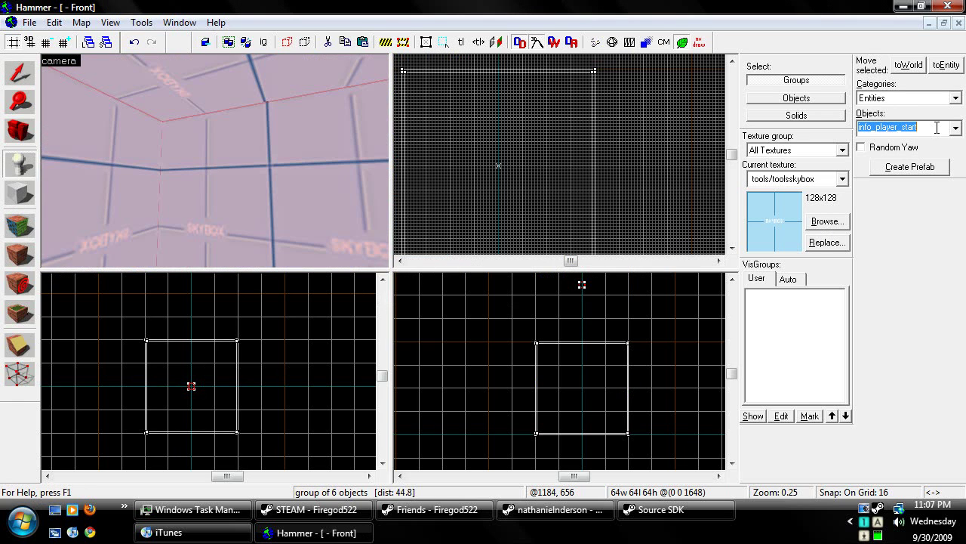
type("sky")
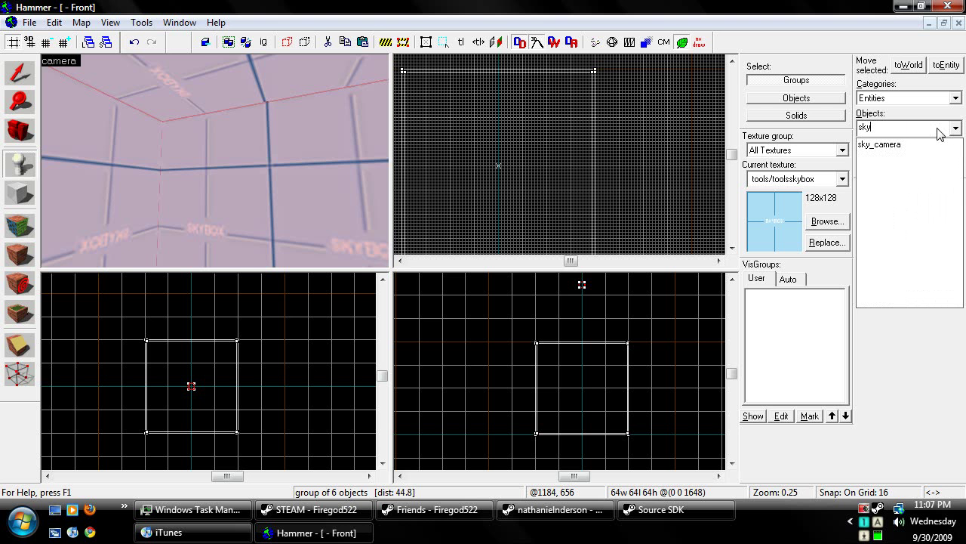
key("Down")
key("Return")
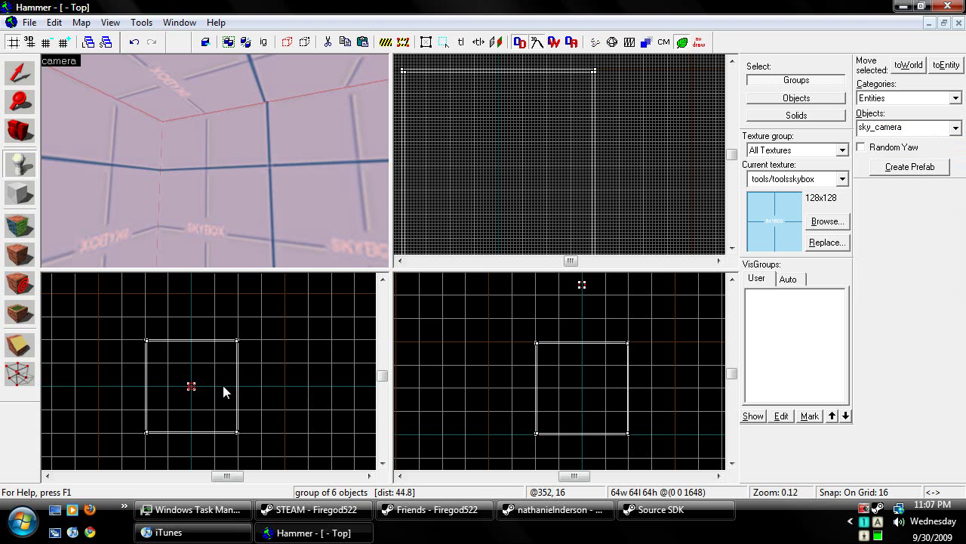
scroll(153, 391, "down", 5)
scroll(153, 389, "up", 4)
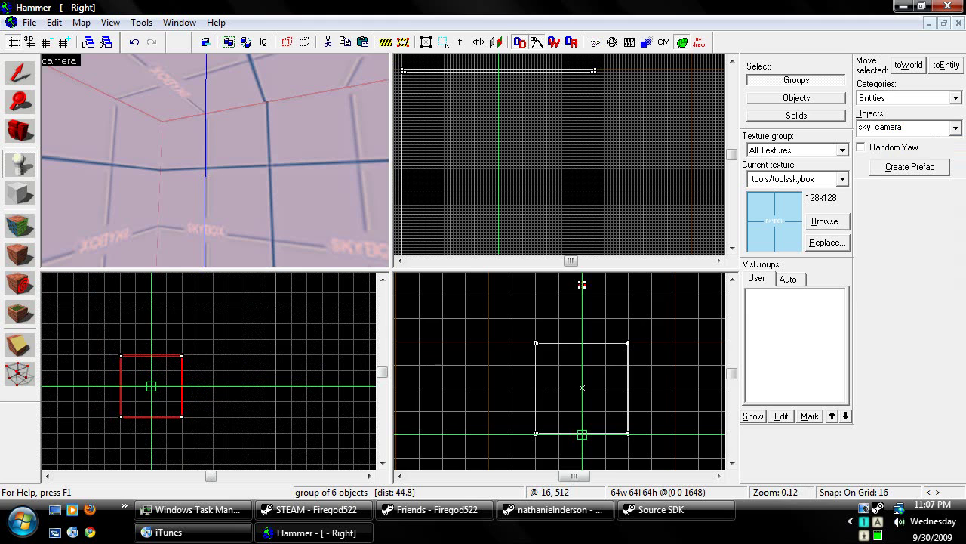
scroll(582, 326, "down", 6)
scroll(572, 322, "up", 4)
scroll(571, 322, "up", 3)
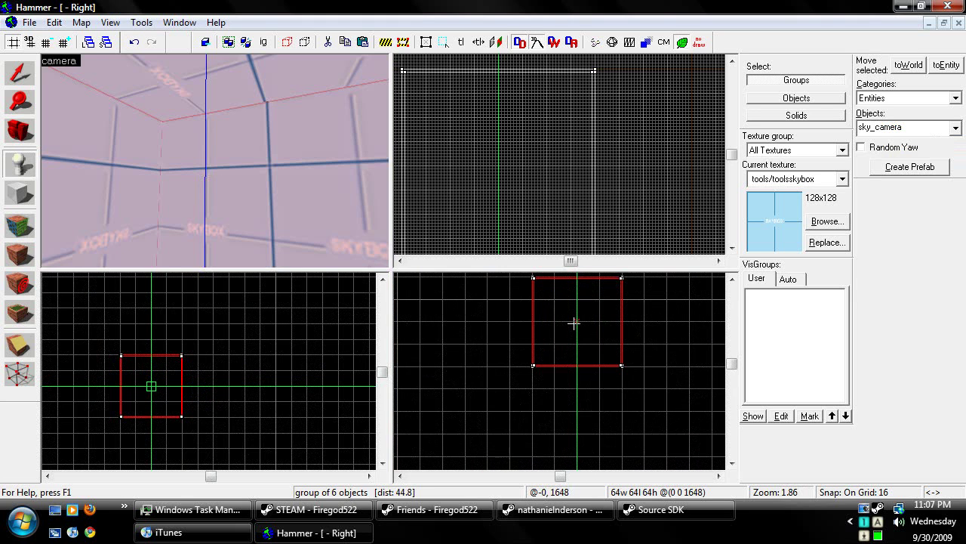
key("Return")
Examine the sky_camera's placement within the small room in the 3D and top views
key("s")
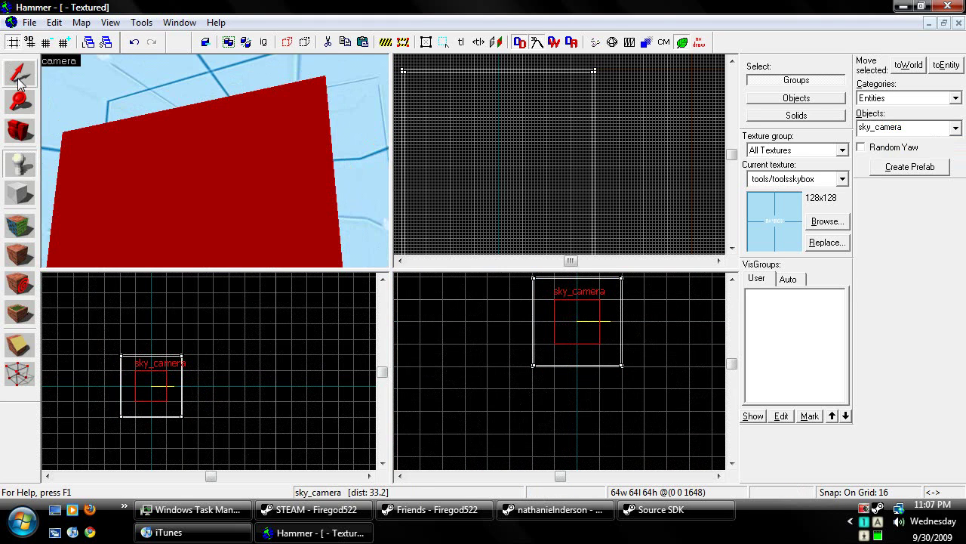
left_click(26, 83)
key("z")
key("s")
key("z")
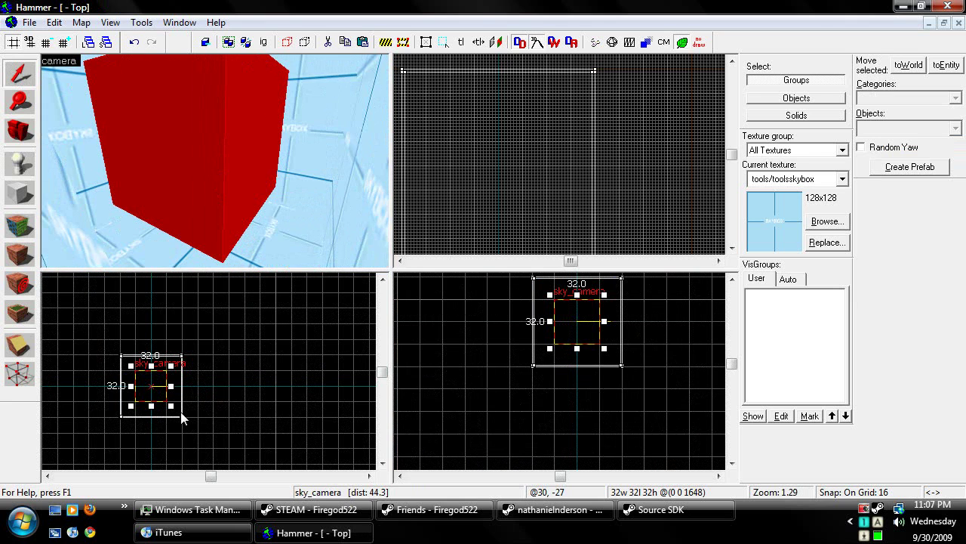
left_click(224, 392)
scroll(192, 312, "down", 8)
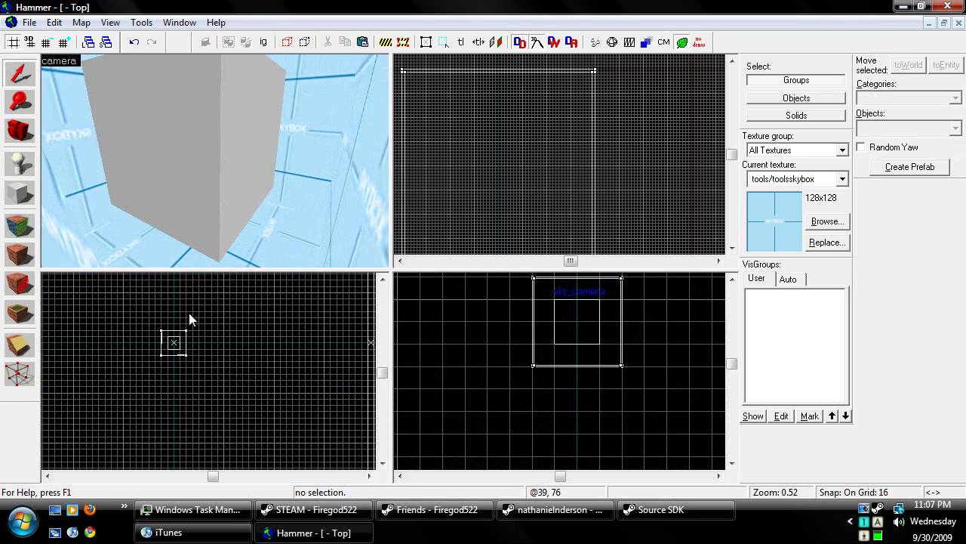
scroll(194, 344, "up", 1)
scroll(254, 163, "down", 5)
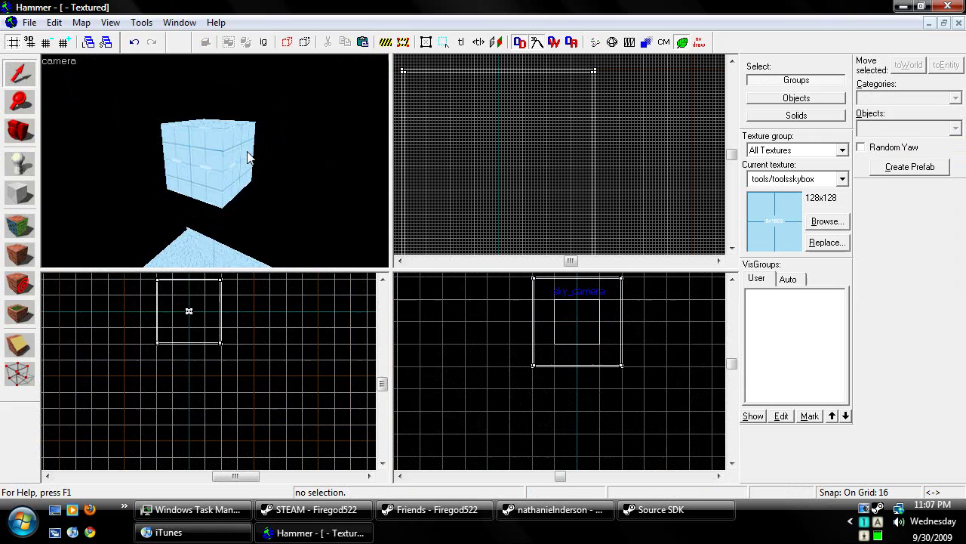
scroll(243, 162, "up", 5)
scroll(242, 162, "down", 5)
left_click(199, 158)
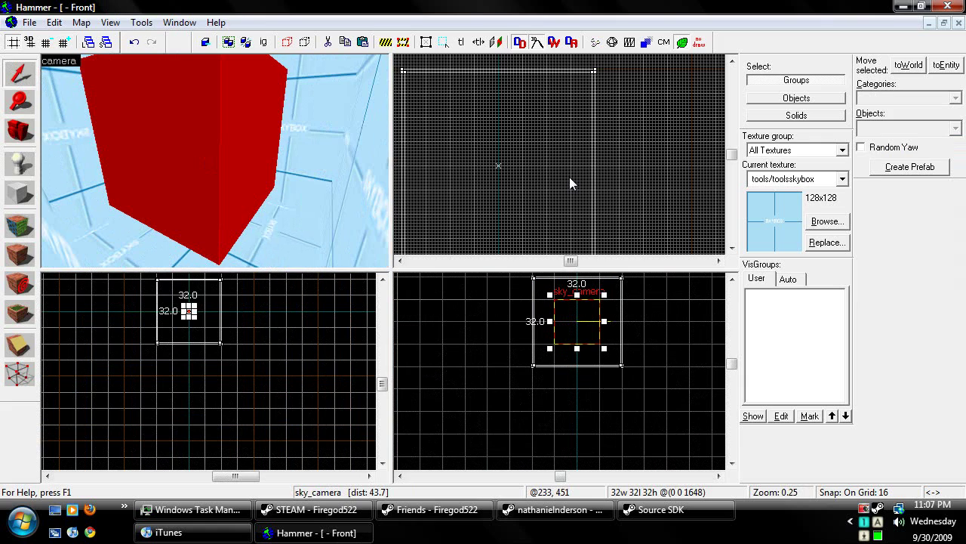
left_click(527, 180)
Start a new block brush and make tools/toolstrigger the current texture, filtering the textures by "trigger"
left_click(21, 195)
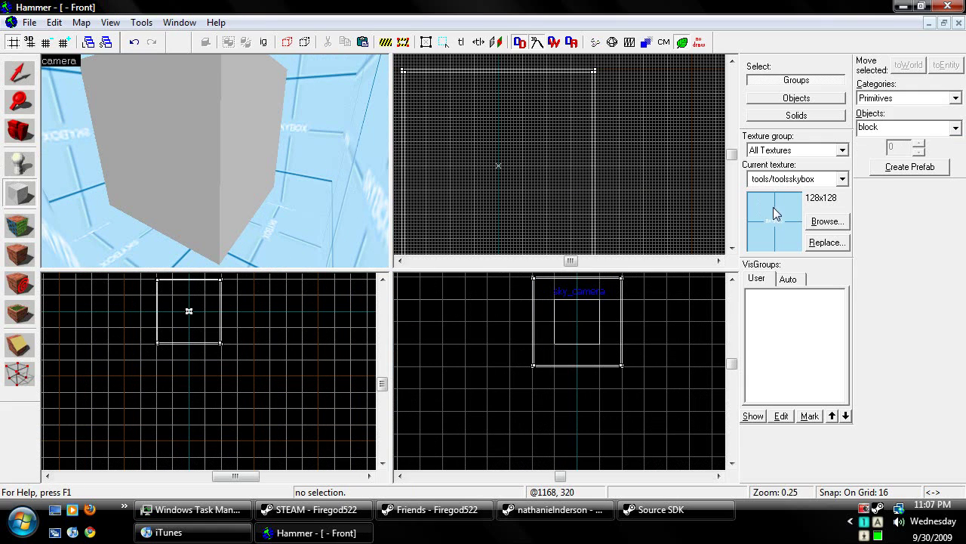
left_click(828, 221)
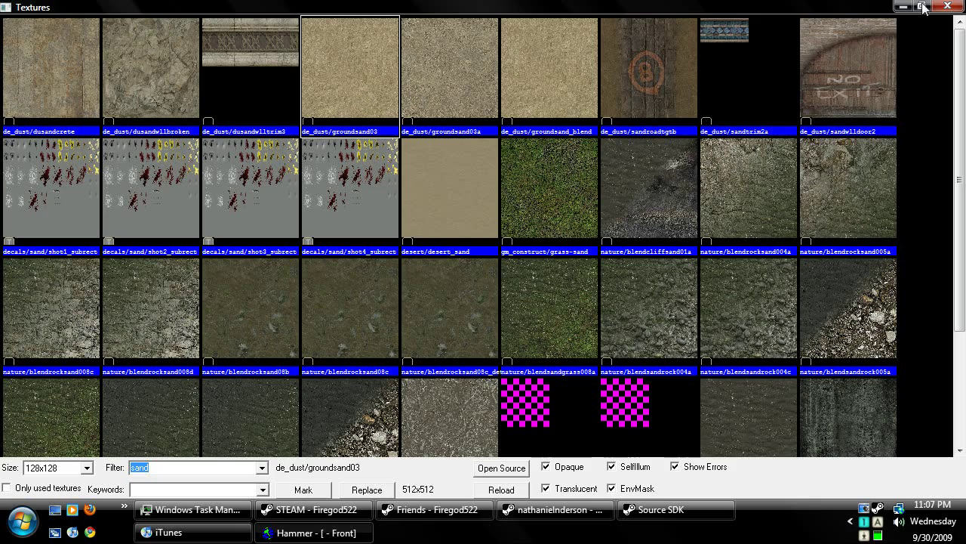
left_click(947, 6)
left_click(828, 220)
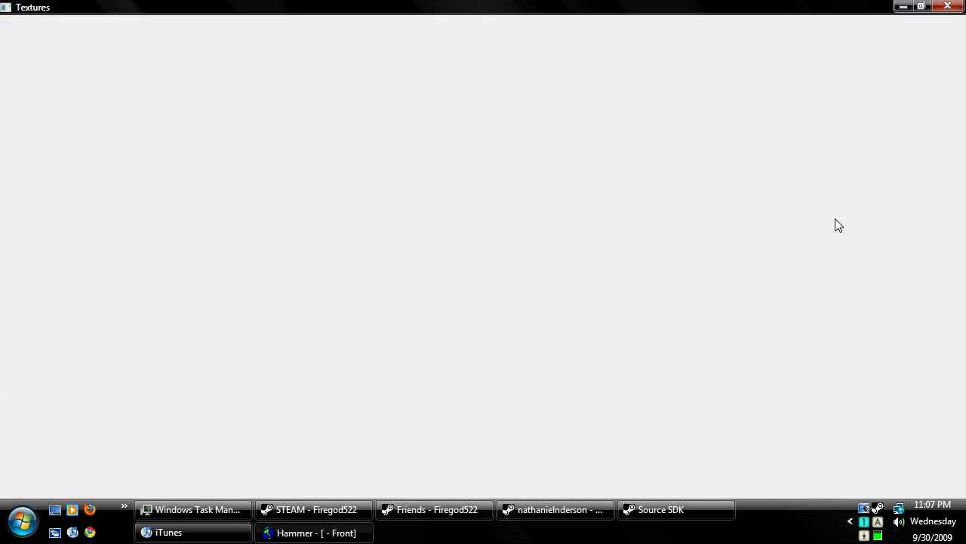
type("trigge")
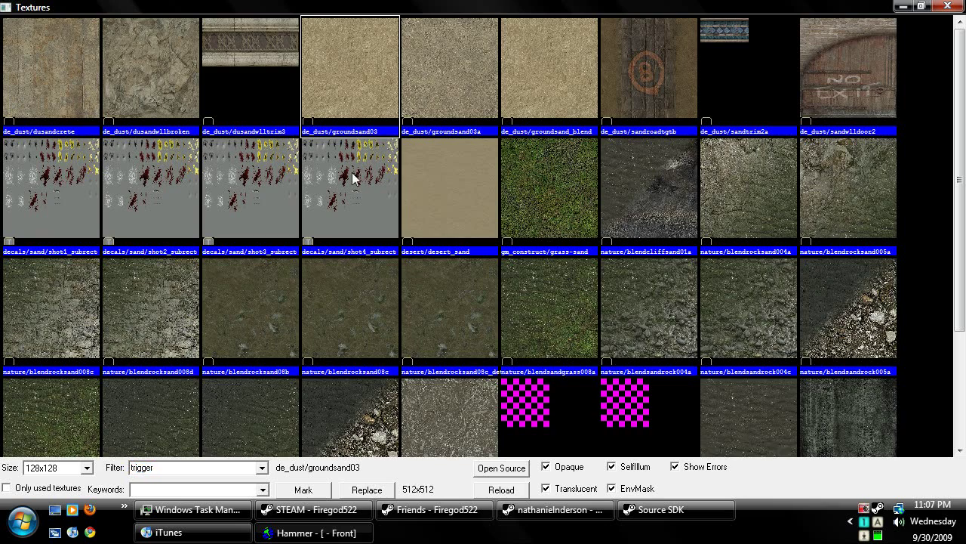
type("r")
left_click(144, 87)
double_click(144, 83)
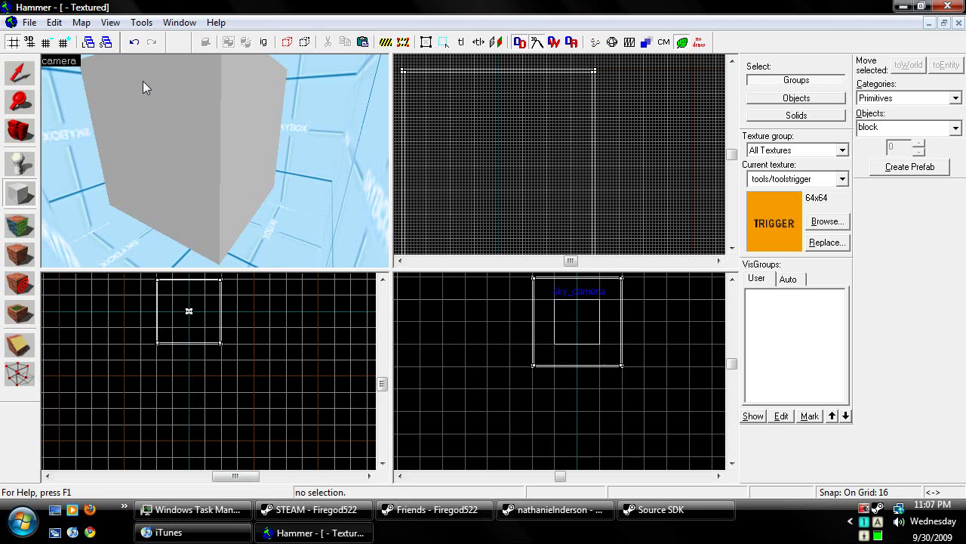
Reduce the grid to 1 unit and draw a 62 by 62 block footprint along the small room's inner walls in the top view
scroll(216, 342, "up", 20)
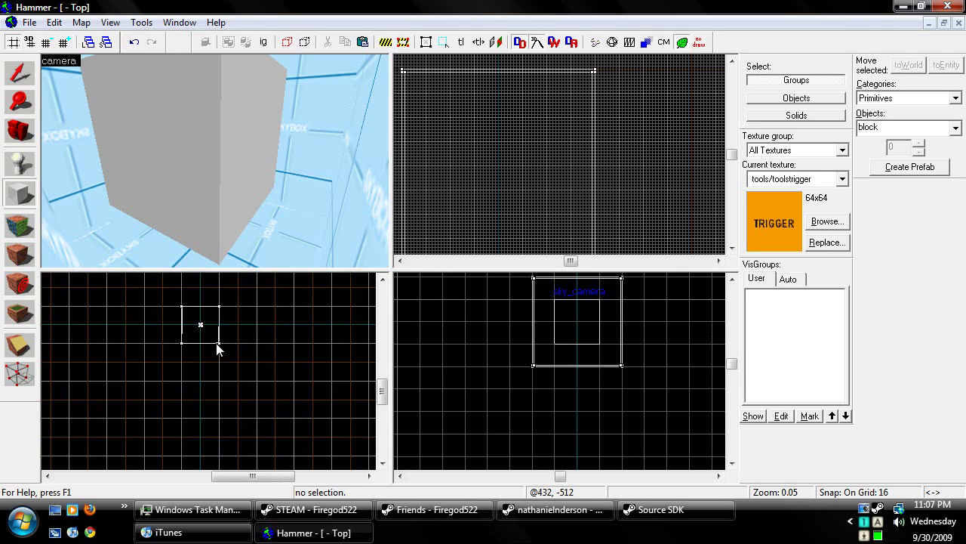
scroll(143, 397, "up", 8)
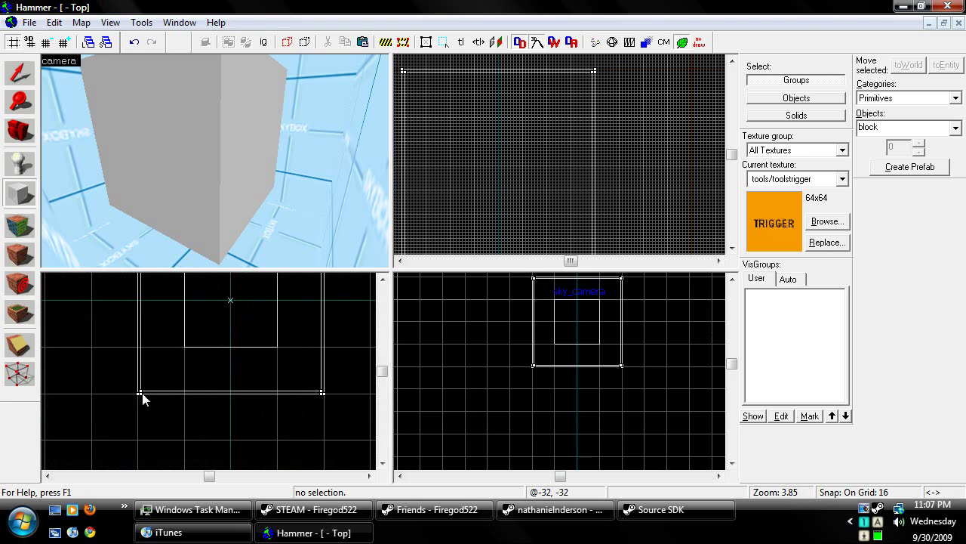
key("[")
key("[")
key("[")
key("[")
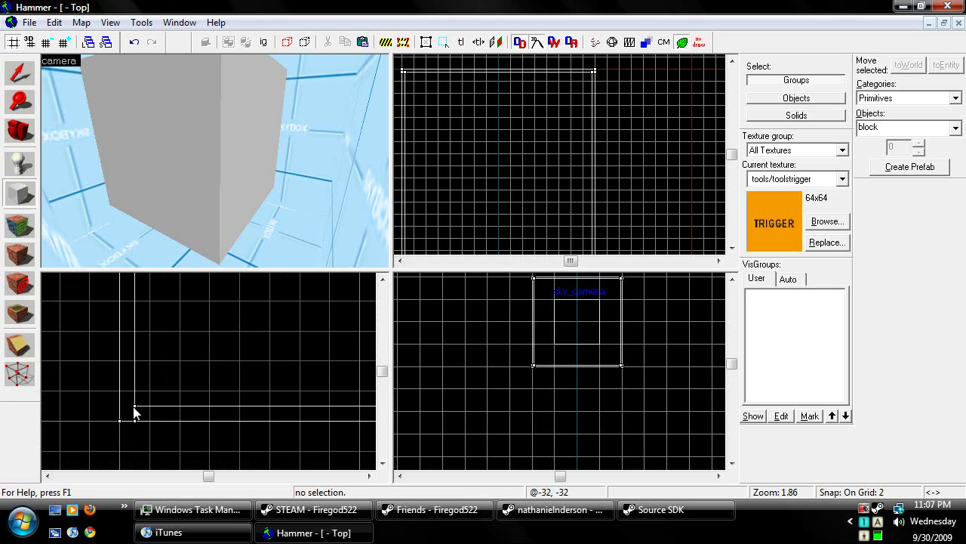
left_click_drag(133, 409, 236, 300)
scroll(119, 425, "down", 11)
scroll(255, 297, "up", 5)
scroll(242, 295, "up", 4)
scroll(580, 369, "down", 5)
scroll(579, 339, "up", 5)
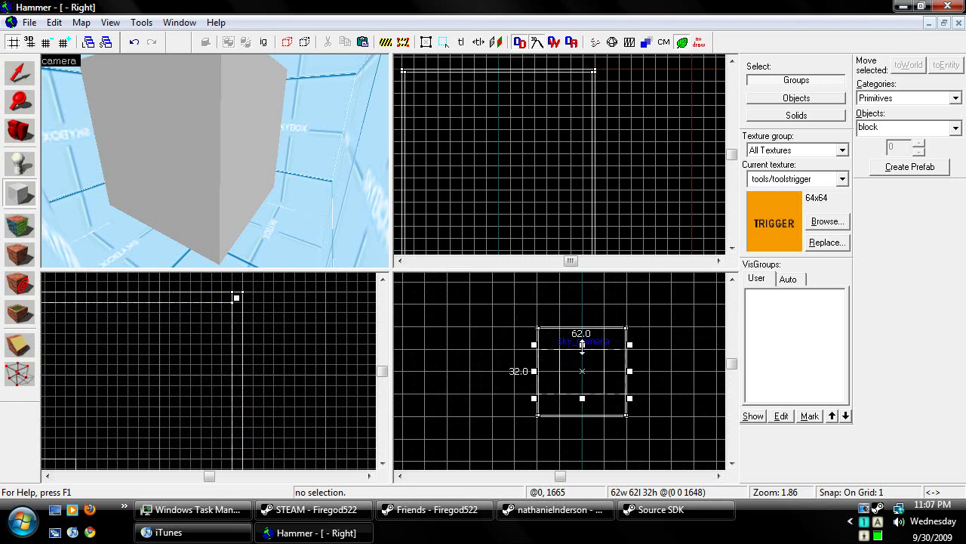
Stretch the block to the small room's ceiling and floor, 62 units high, and create the trigger brush
left_click_drag(580, 346, 501, 302)
scroll(528, 325, "up", 6)
scroll(262, 187, "down", 2)
scroll(262, 187, "down", 3)
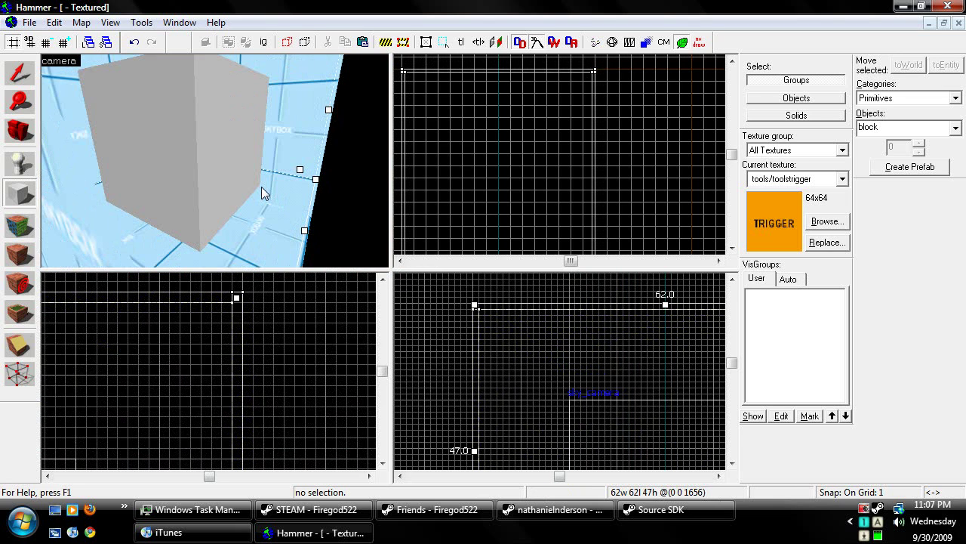
scroll(553, 122, "down", 2)
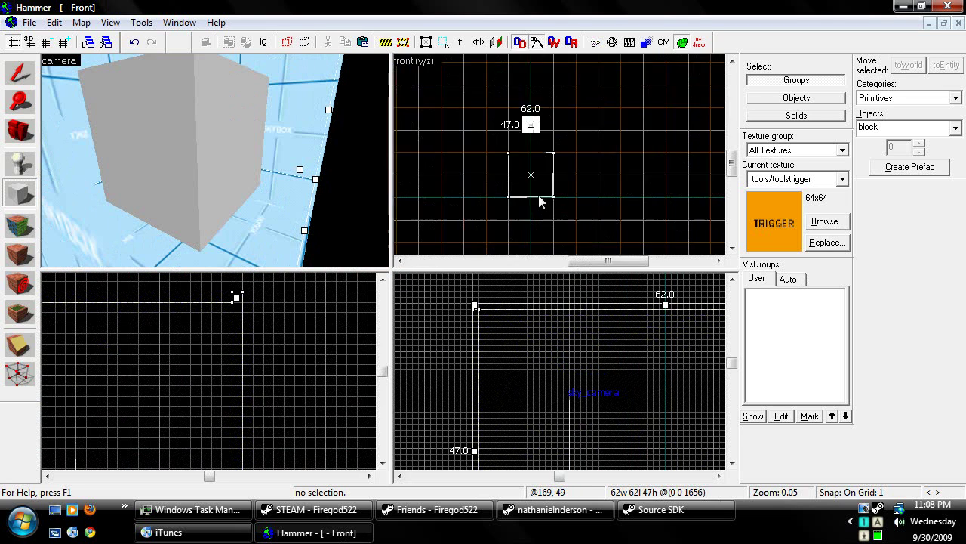
scroll(539, 195, "up", 8)
scroll(529, 213, "up", 2)
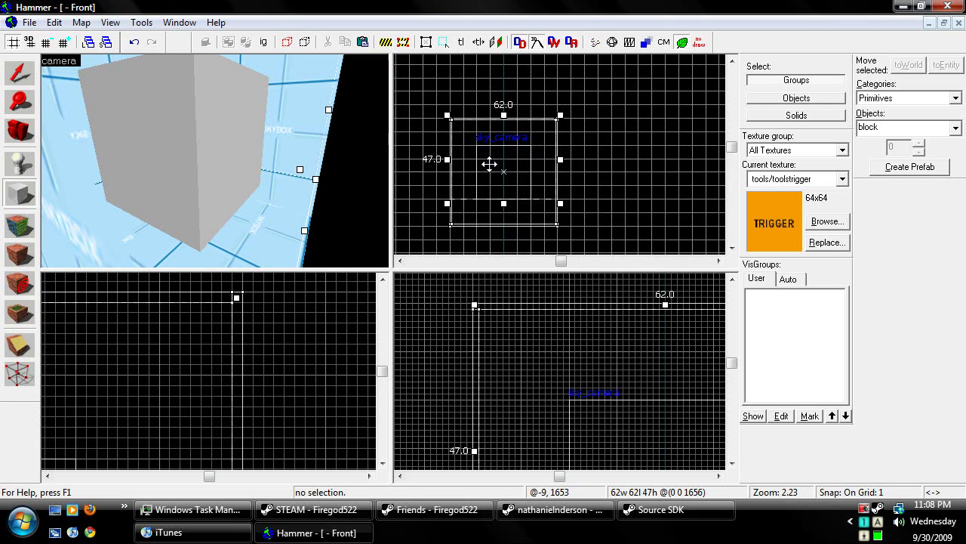
left_click_drag(503, 203, 451, 231)
scroll(445, 223, "up", 3)
scroll(445, 224, "up", 3)
scroll(450, 236, "down", 4)
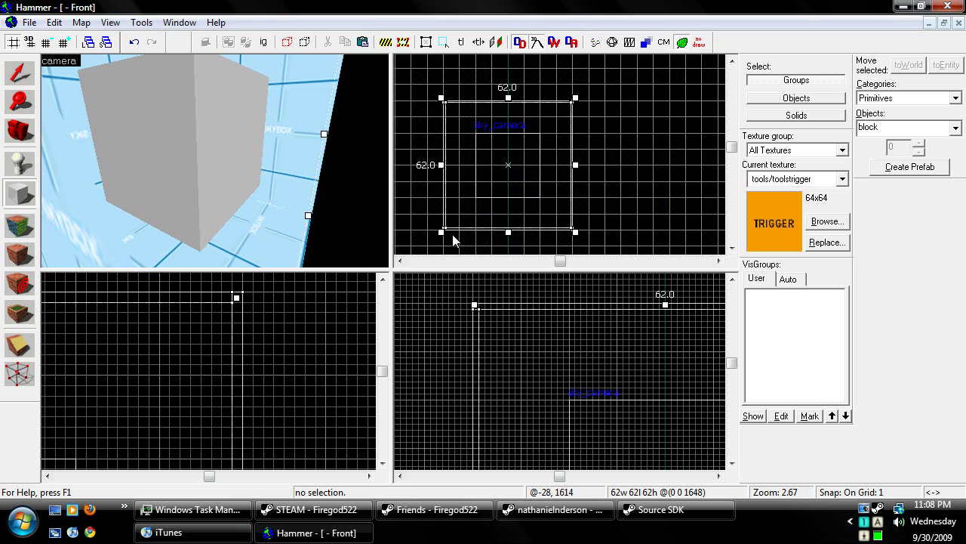
key("Return")
Examine the new trigger brush's fit inside the small skybox room in the 3D view, keeping it selected
key("z")
key("z")
left_click(22, 75)
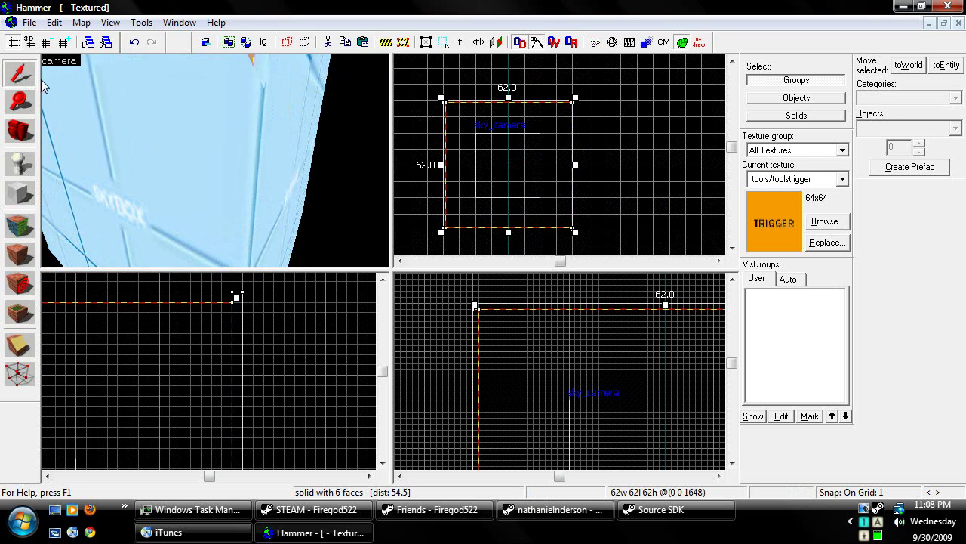
key("z")
key("w")
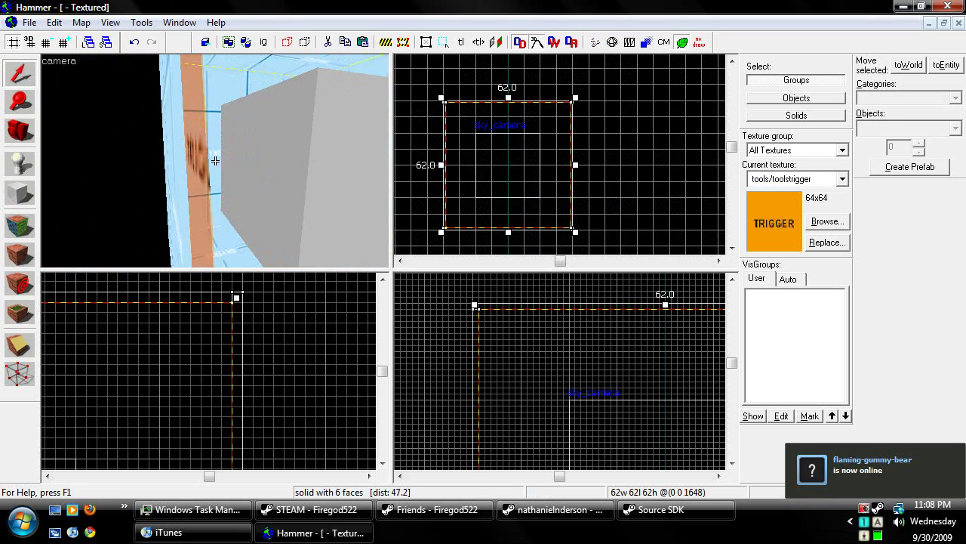
key("d")
key("a")
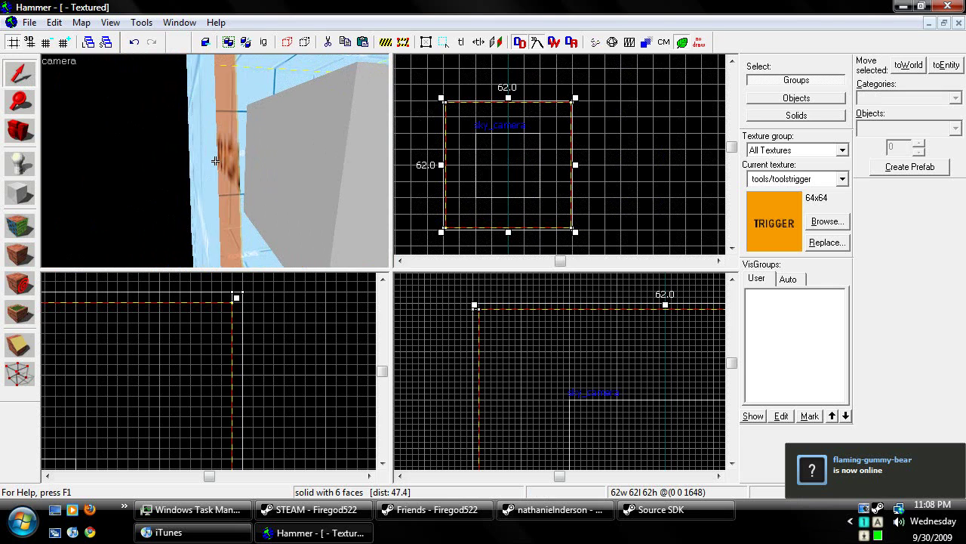
left_click(620, 146)
left_click(232, 173)
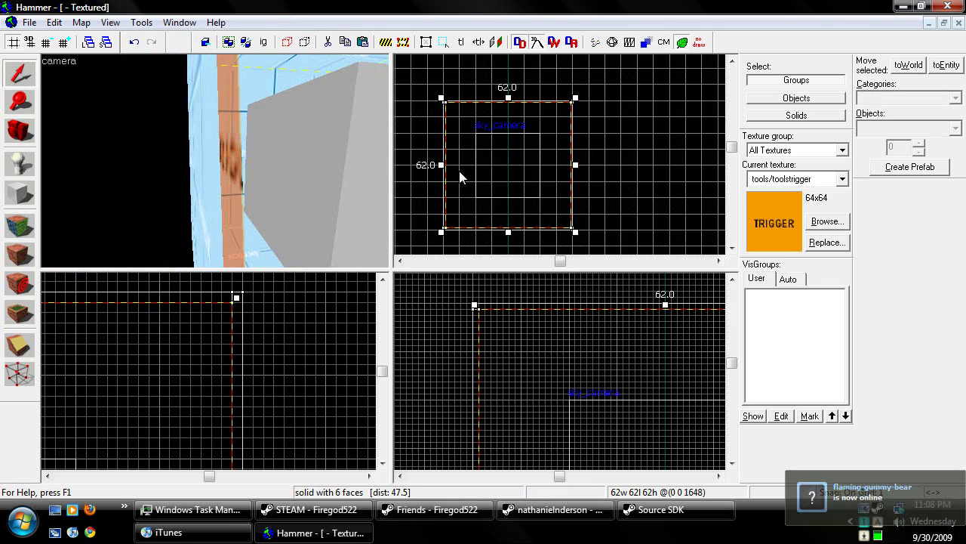
Tie the trigger brush to a func_dustcloud entity and name it Dust
key("ctrl+t")
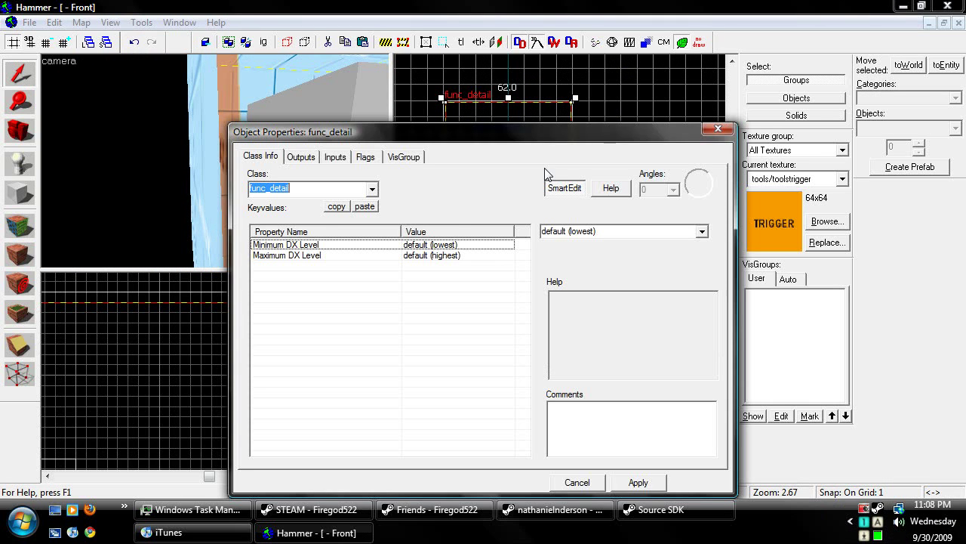
type("func")
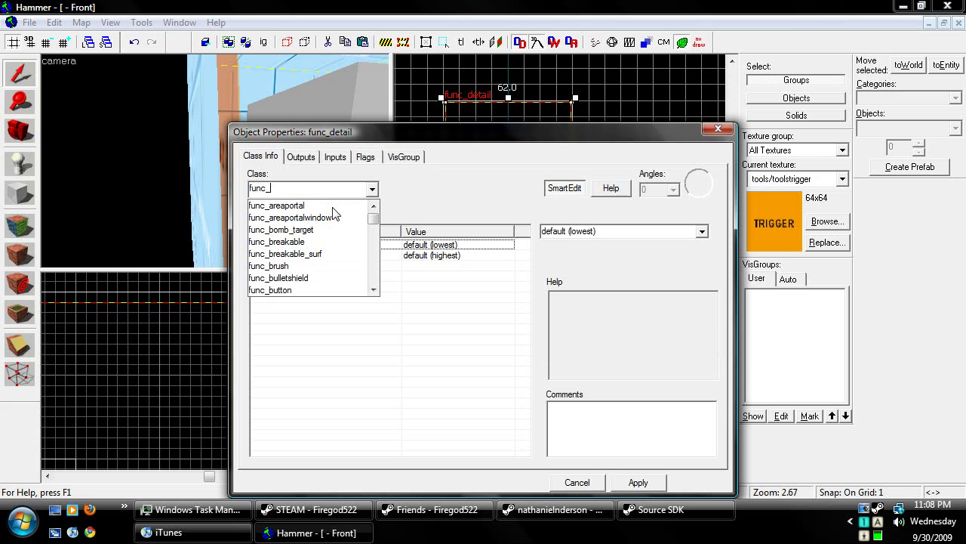
type("_dus")
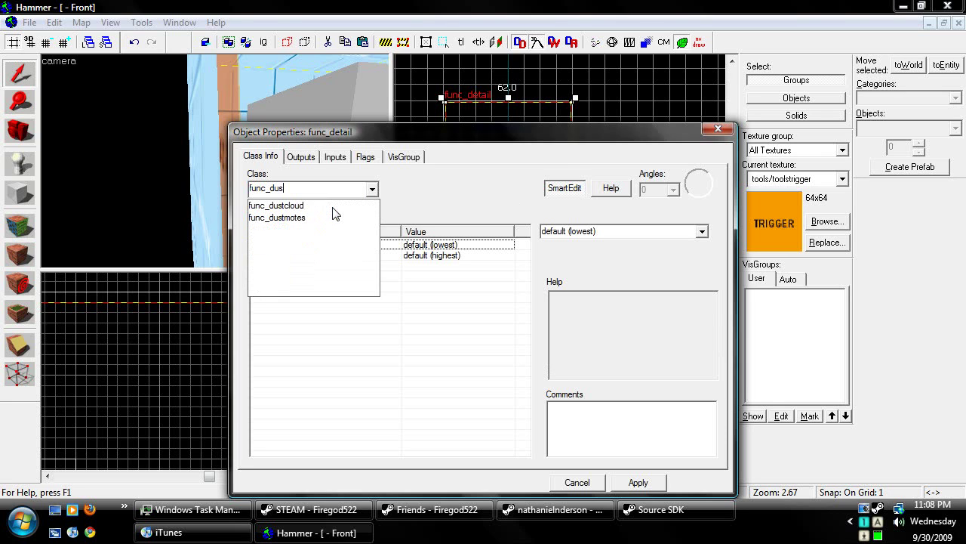
type("tcloud")
left_click(333, 206)
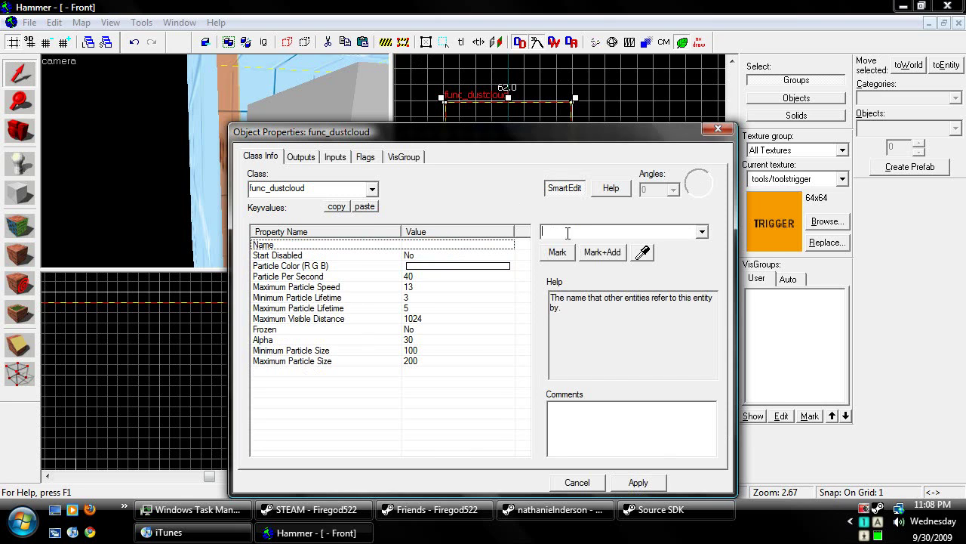
type("Dust")
left_click(659, 488)
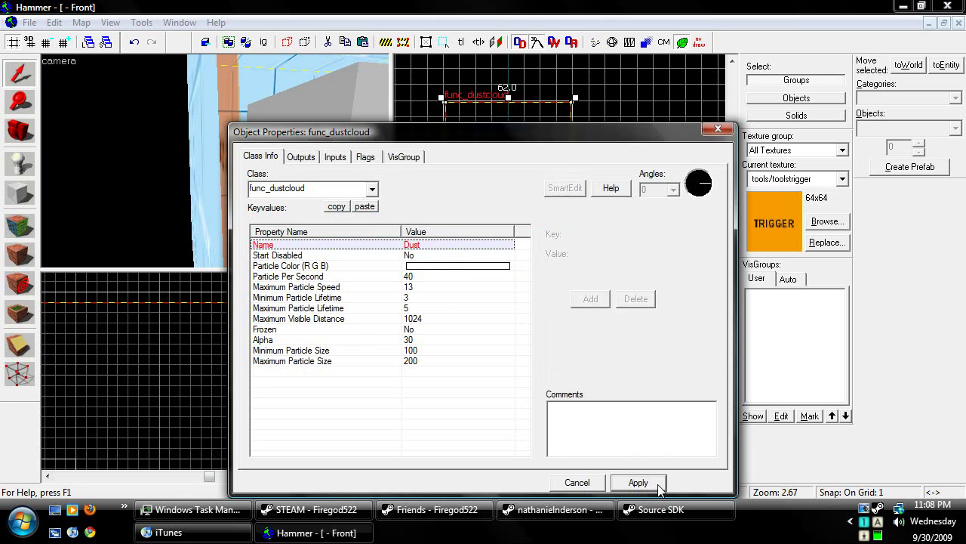
Set the dust cloud's particle color to the orange-brown 193 136 2
left_click(329, 256)
left_click(407, 268)
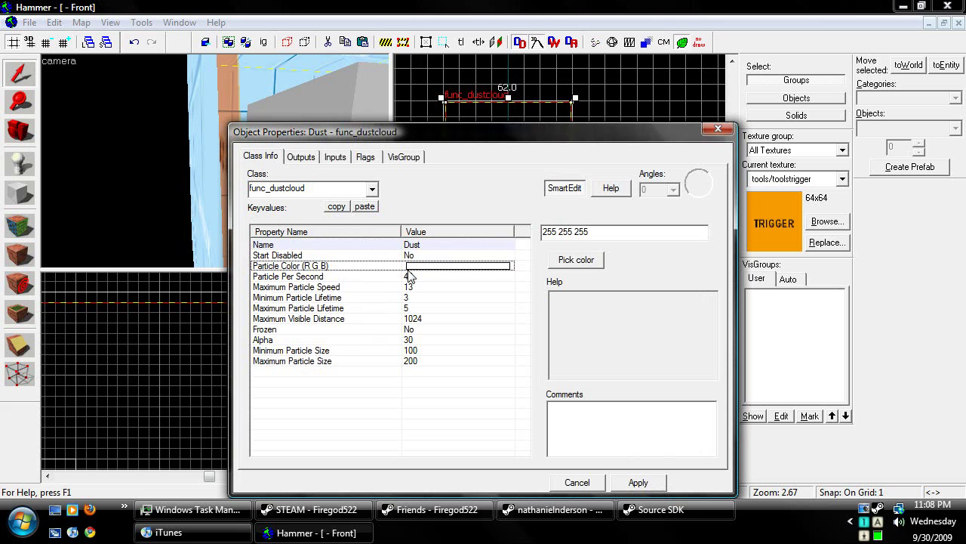
left_click(586, 259)
left_click_drag(513, 226, 500, 228)
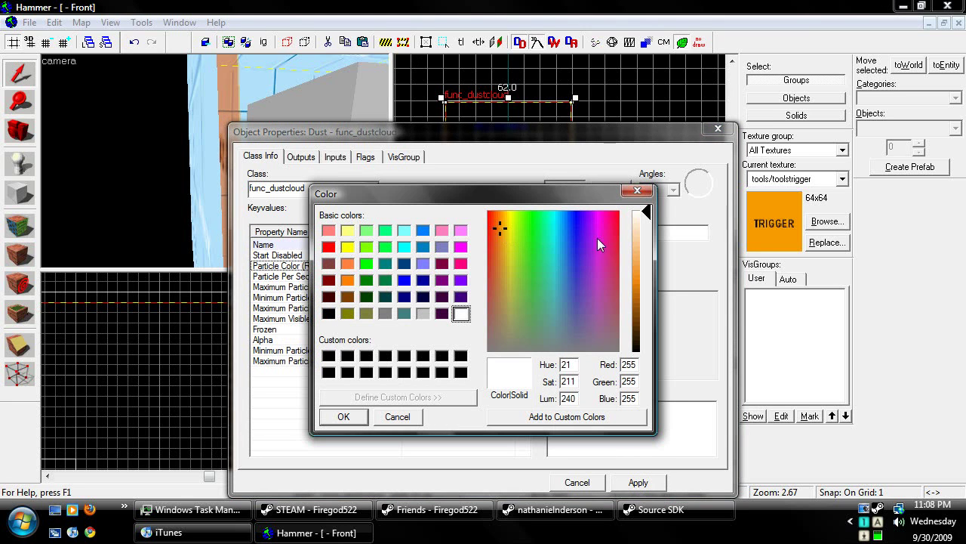
left_click_drag(647, 232, 646, 302)
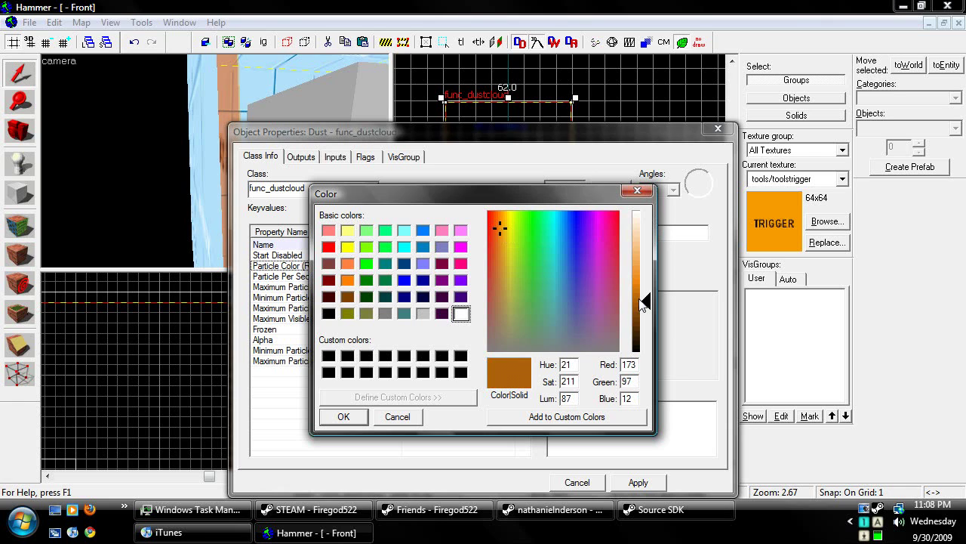
left_click_drag(492, 224, 502, 218)
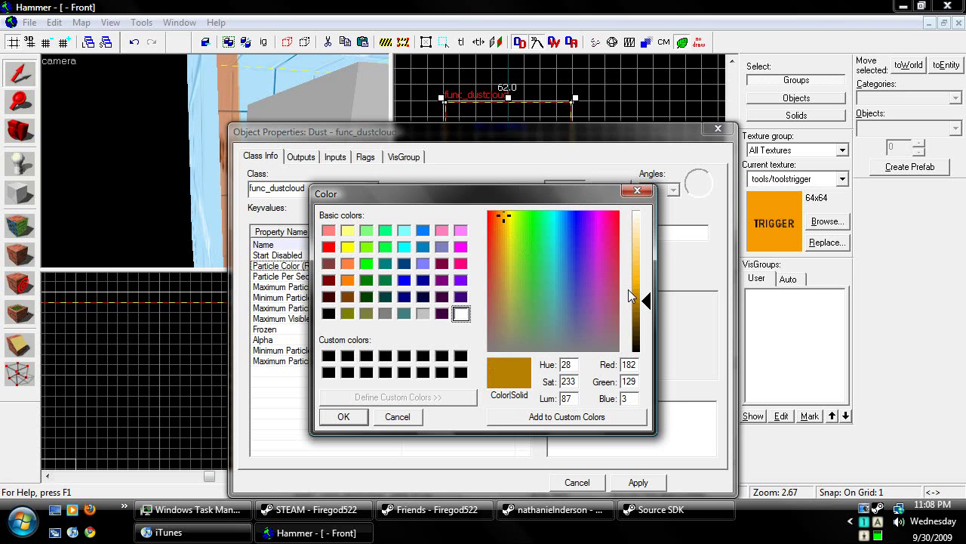
left_click(648, 303)
left_click(343, 416)
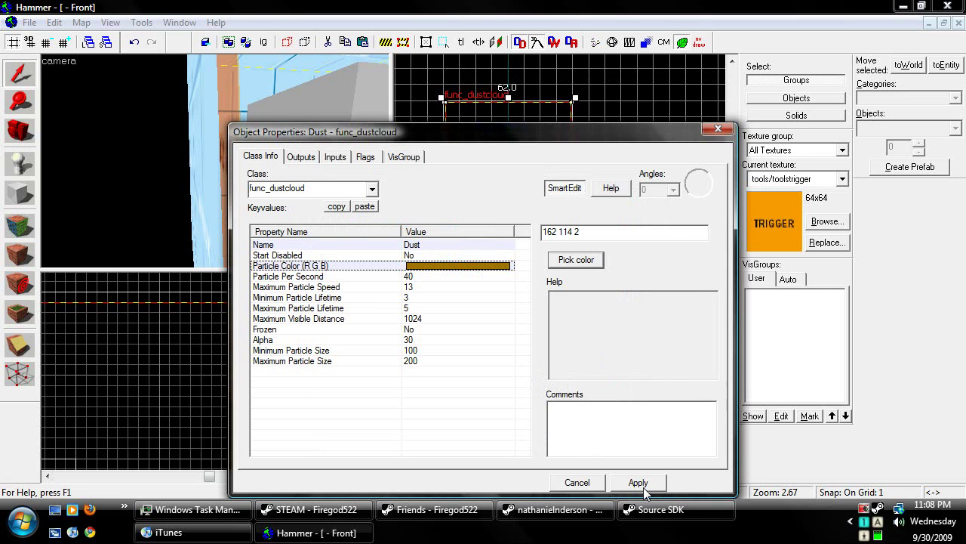
left_click(576, 260)
left_click_drag(648, 322, 648, 303)
key("Return")
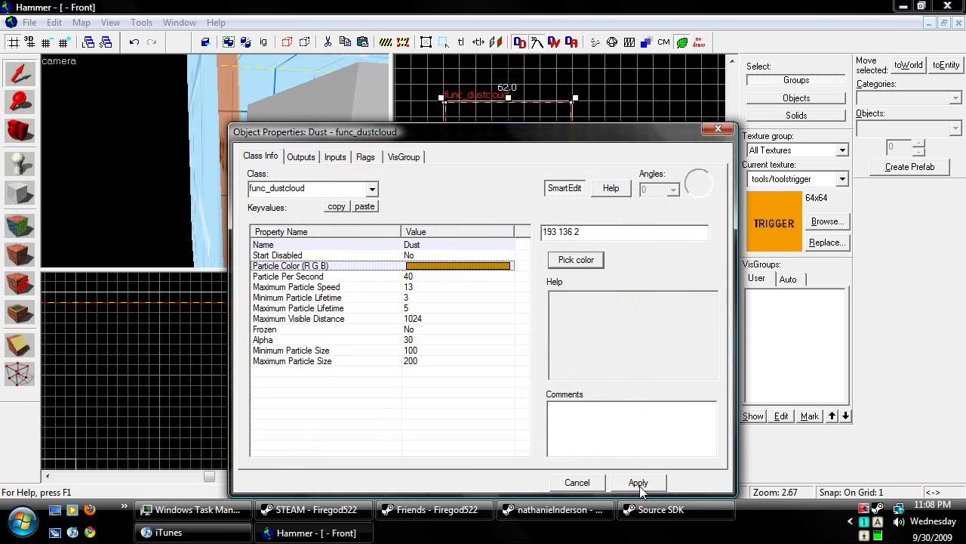
Set the dust cloud's Particle Per Second value to 3
left_click(413, 278)
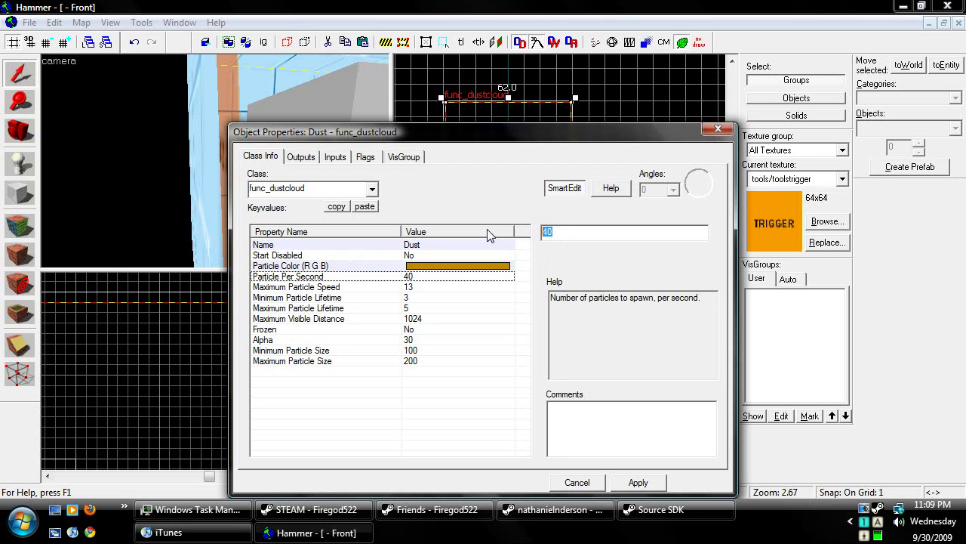
type("3")
left_click(413, 287)
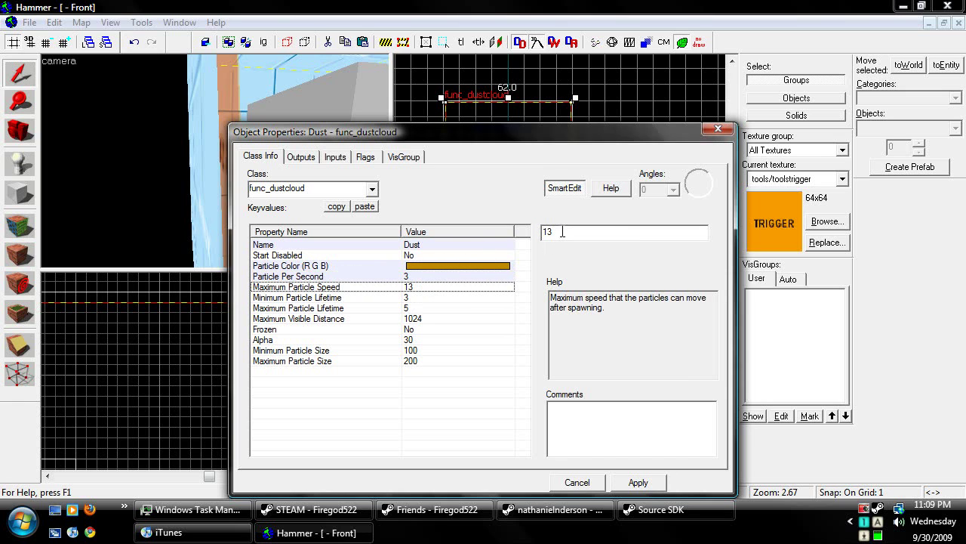
Examine the dust cloud's particle lifetime, visible distance, frozen, alpha and minimum and maximum particle size properties
left_click(421, 299)
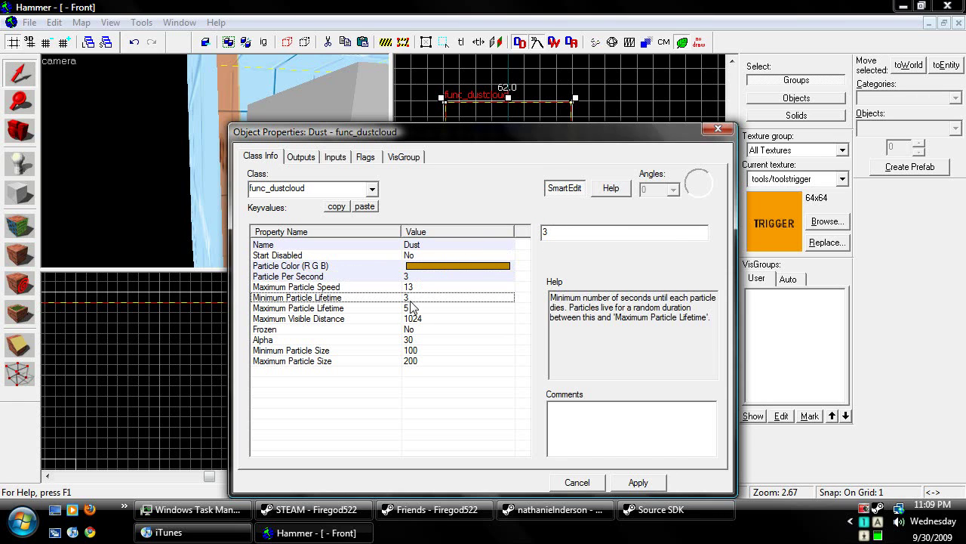
left_click(413, 307)
left_click(414, 318)
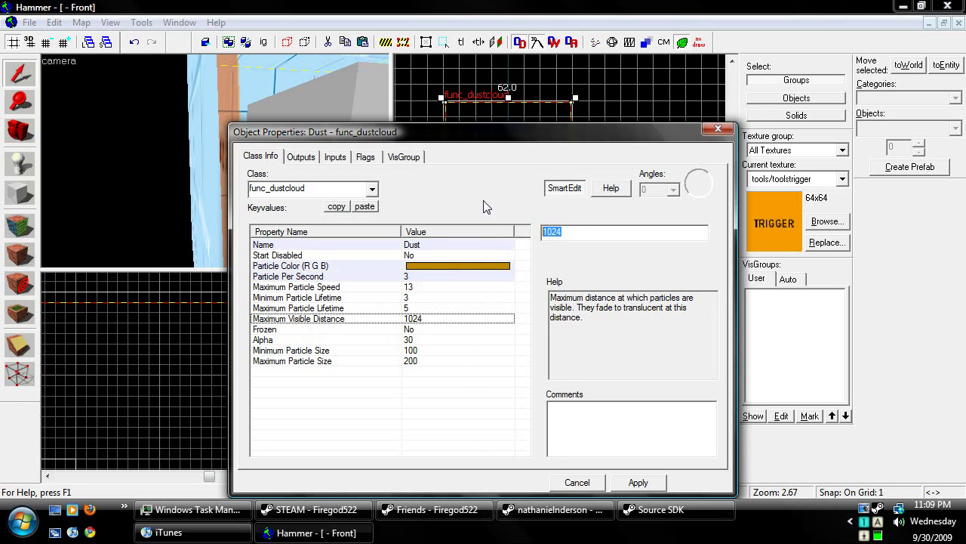
left_click_drag(569, 232, 512, 226)
left_click(427, 329)
left_click(429, 339)
left_click(430, 350)
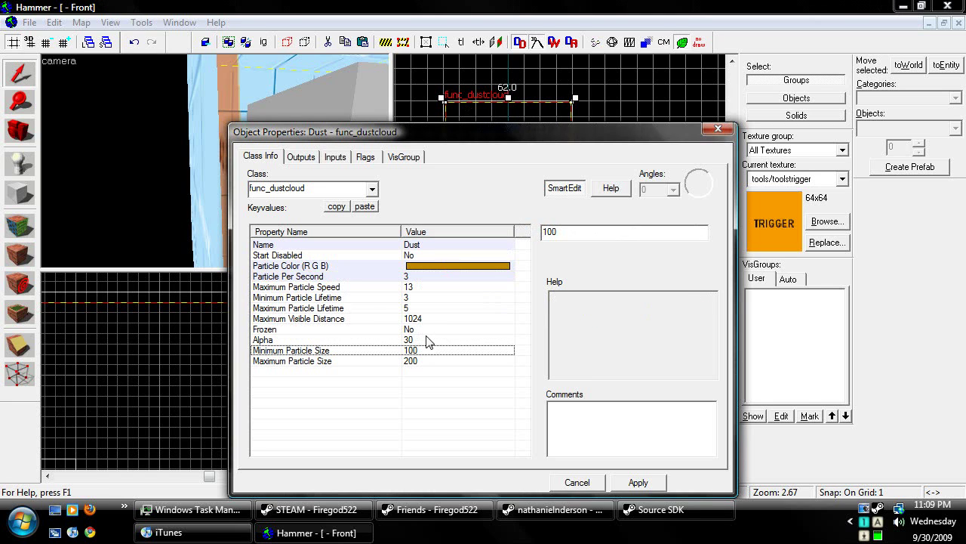
left_click(427, 320)
left_click(420, 340)
left_click(421, 351)
left_click(413, 362)
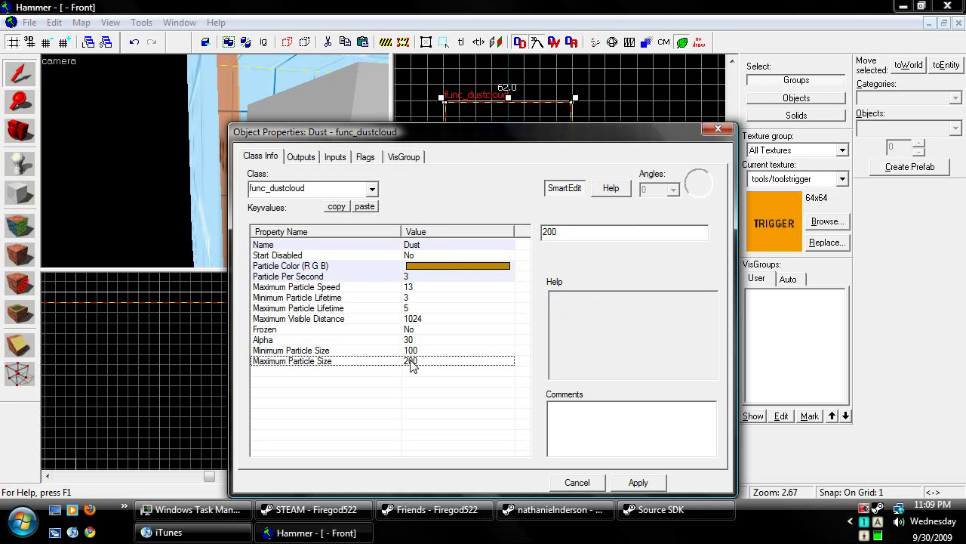
left_click(416, 350)
left_click(414, 361)
left_click(412, 351)
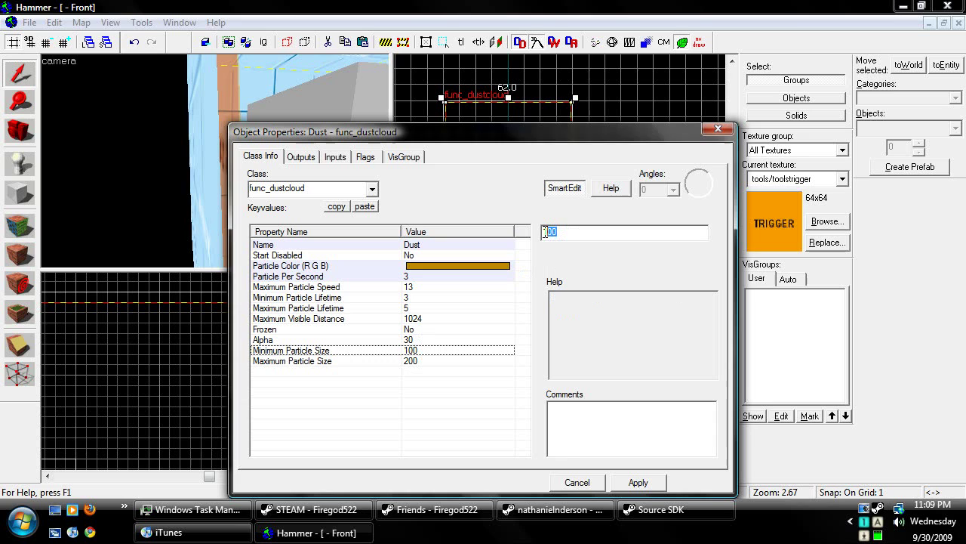
Set the dust cloud's minimum particle size to 10 and maximum particle size to 15, and apply the properties
type("1")
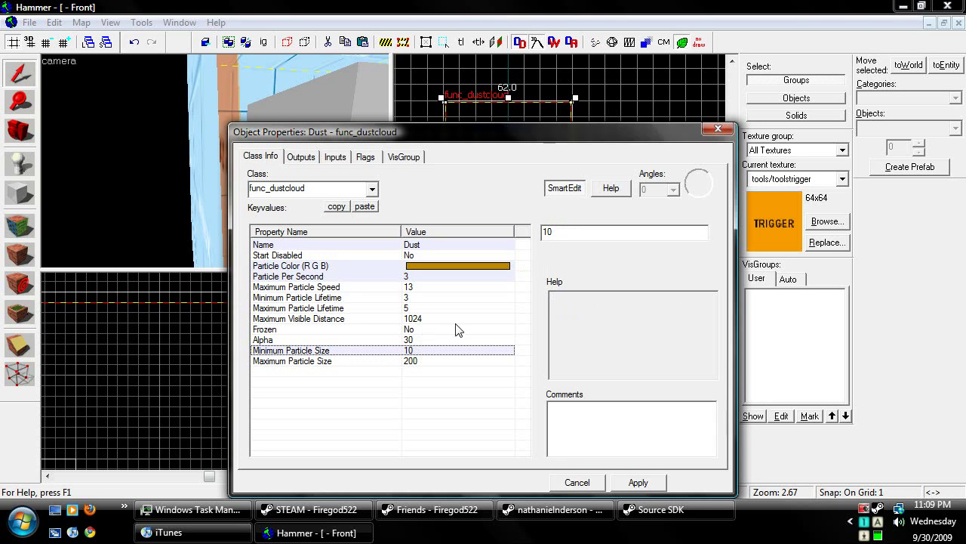
left_click(432, 361)
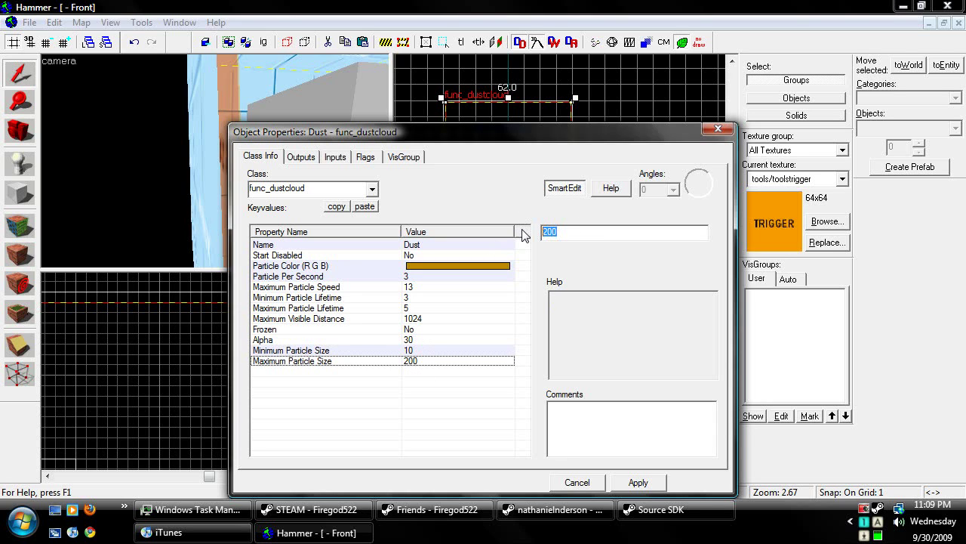
type("15")
left_click(639, 483)
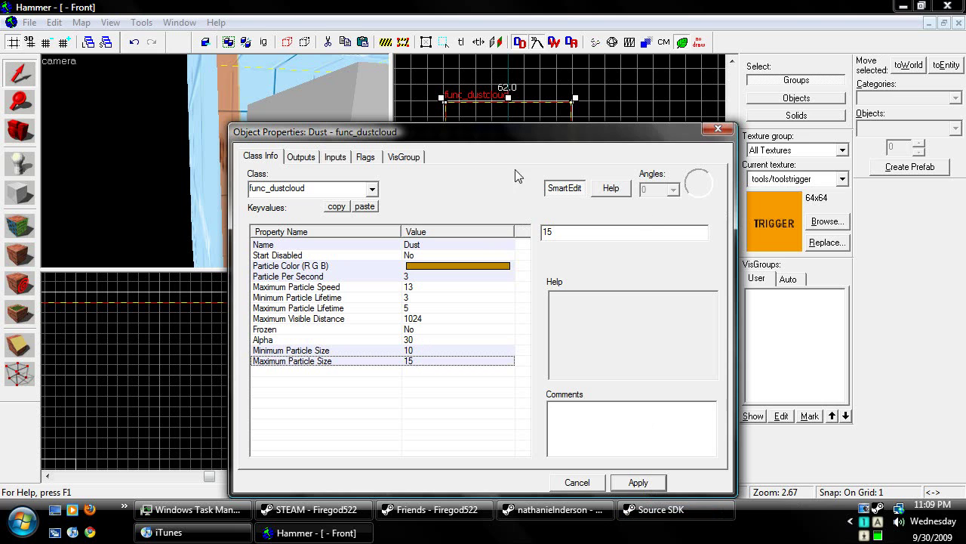
left_click(718, 129)
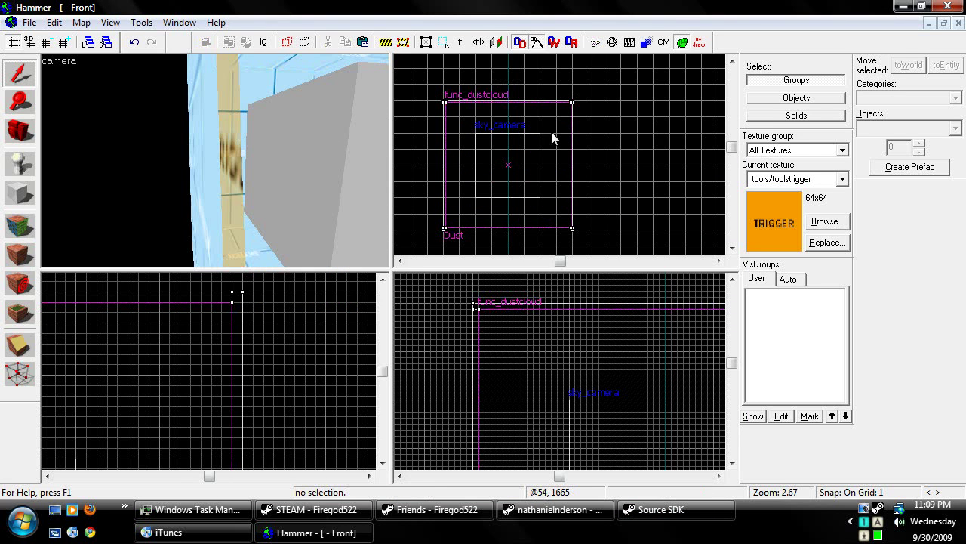
Place an info_player_start entity on the sand-textured floor of the main room
key("w")
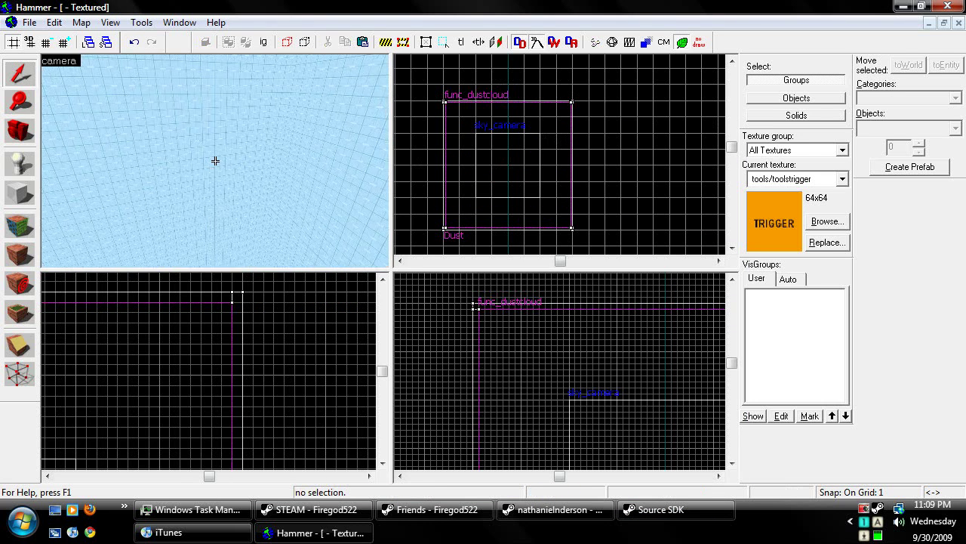
key("s")
key("z")
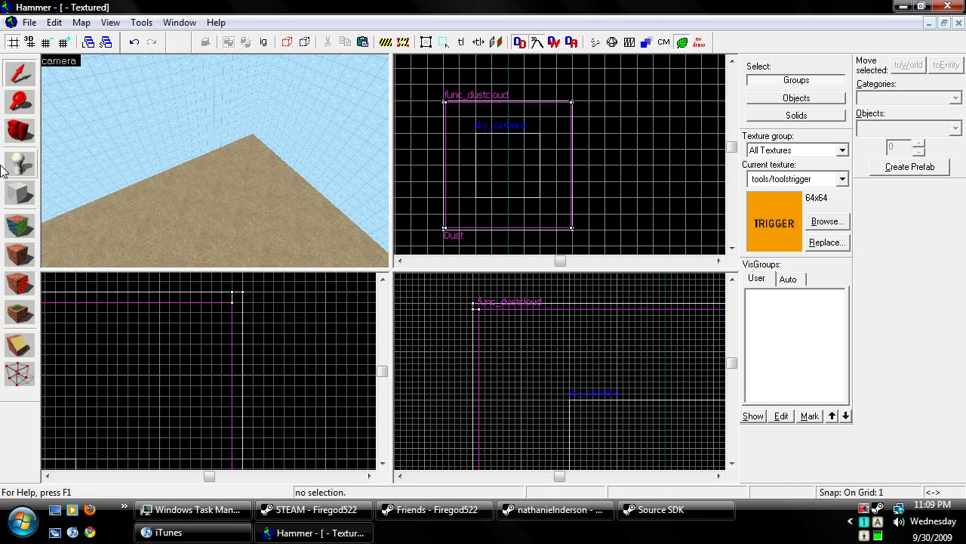
left_click(30, 168)
left_click(913, 128)
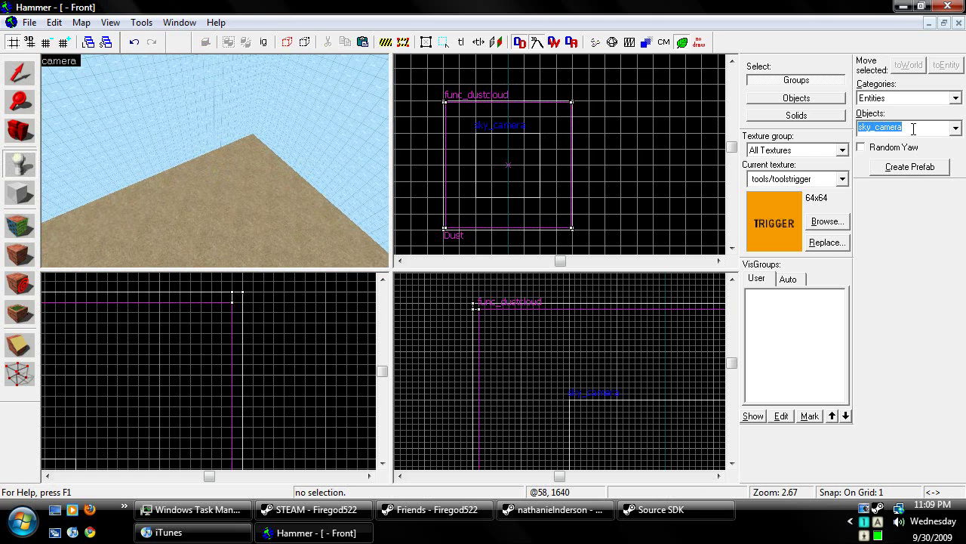
type("info_playe")
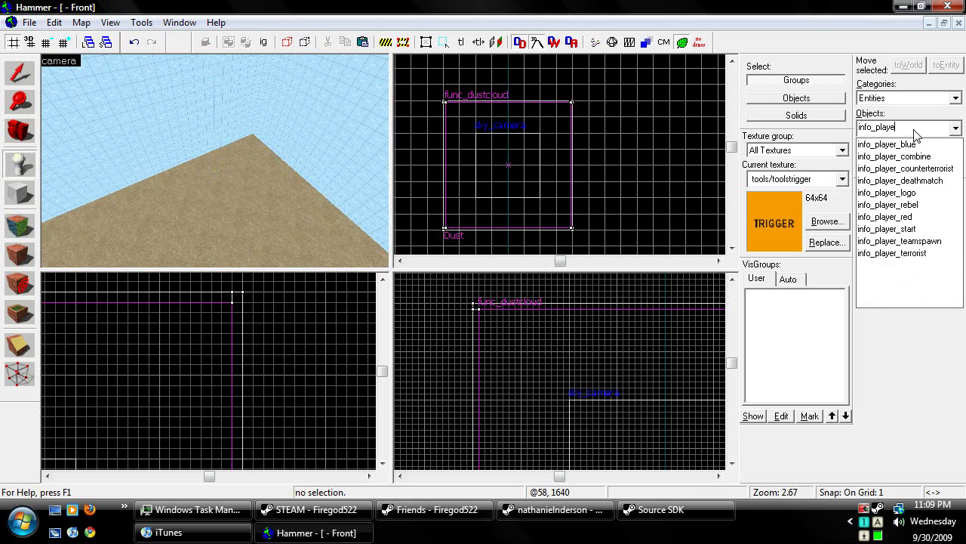
type("r_start")
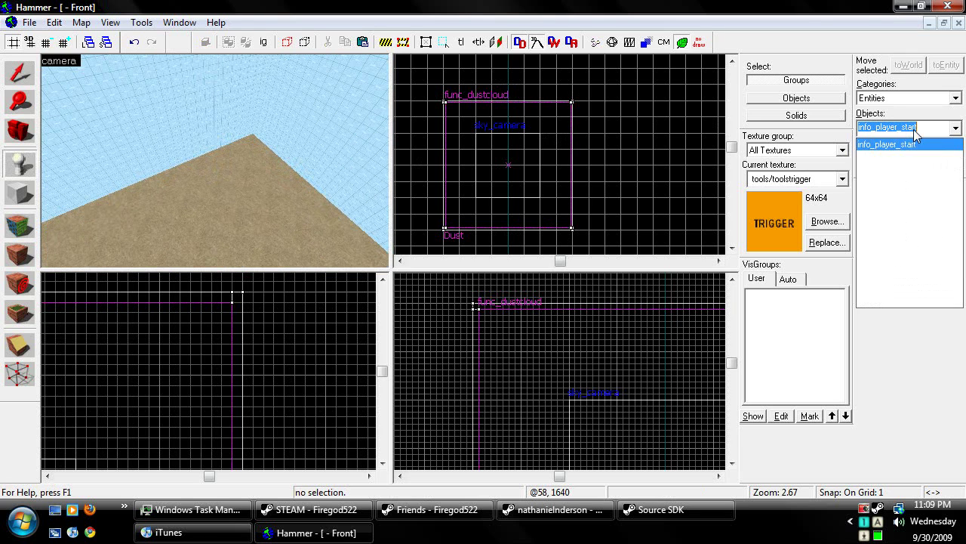
key("Return")
left_click(214, 181)
scroll(124, 154, "up", 4)
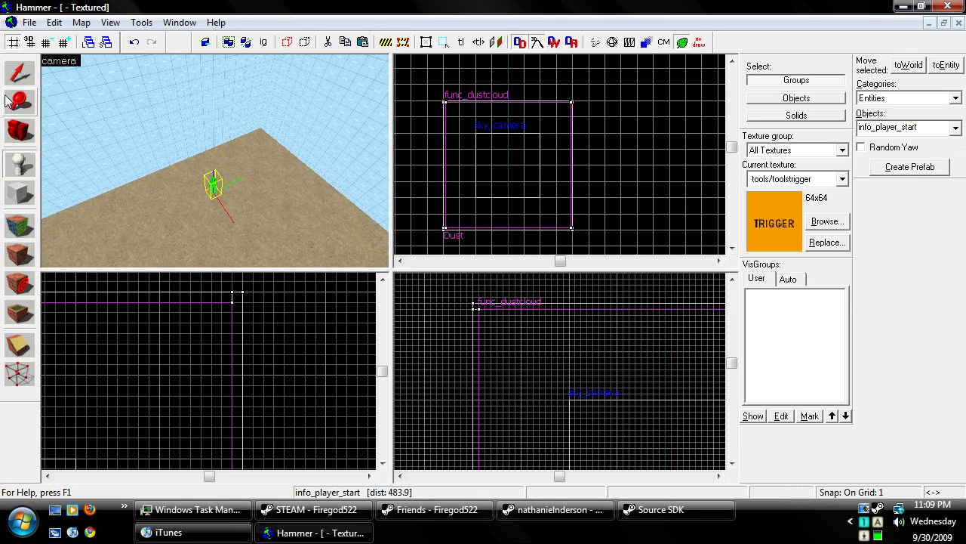
Move the info_player_start into the main room's upper-left corner in the top view, against the inner walls, and deselect it
left_click(19, 73)
scroll(363, 377, "down", 8)
scroll(358, 319, "down", 8)
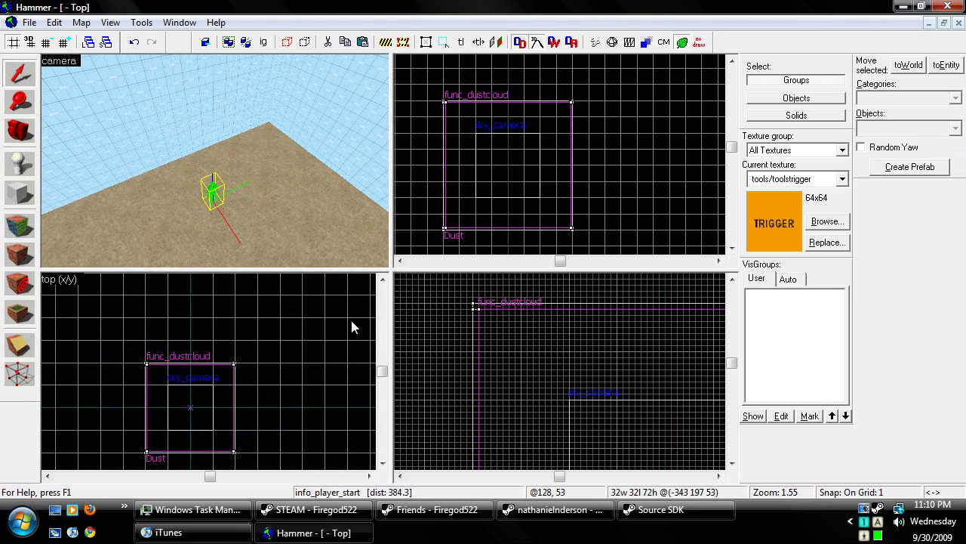
scroll(280, 287, "up", 11)
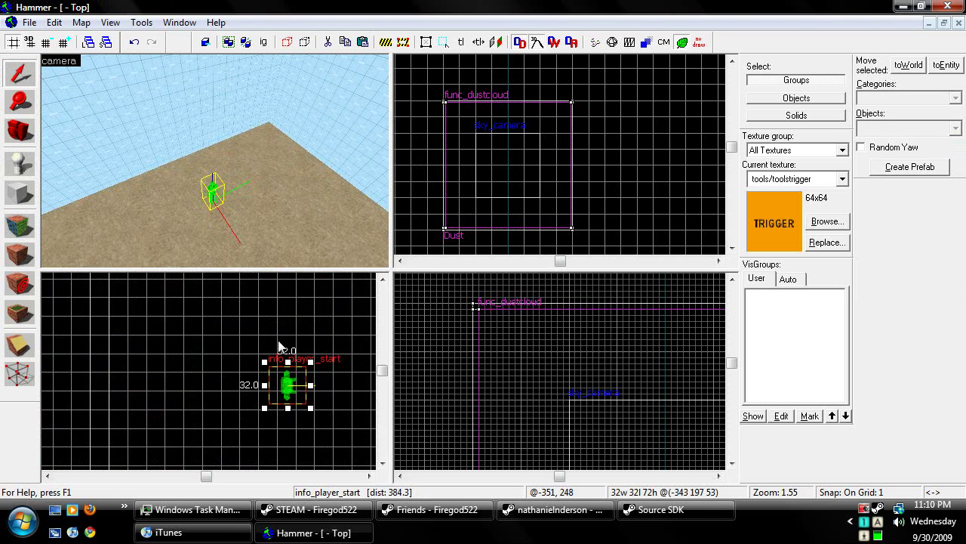
scroll(299, 406, "down", 4)
left_click_drag(278, 383, 277, 337)
scroll(265, 389, "down", 3)
scroll(226, 298, "up", 16)
scroll(276, 338, "down", 3)
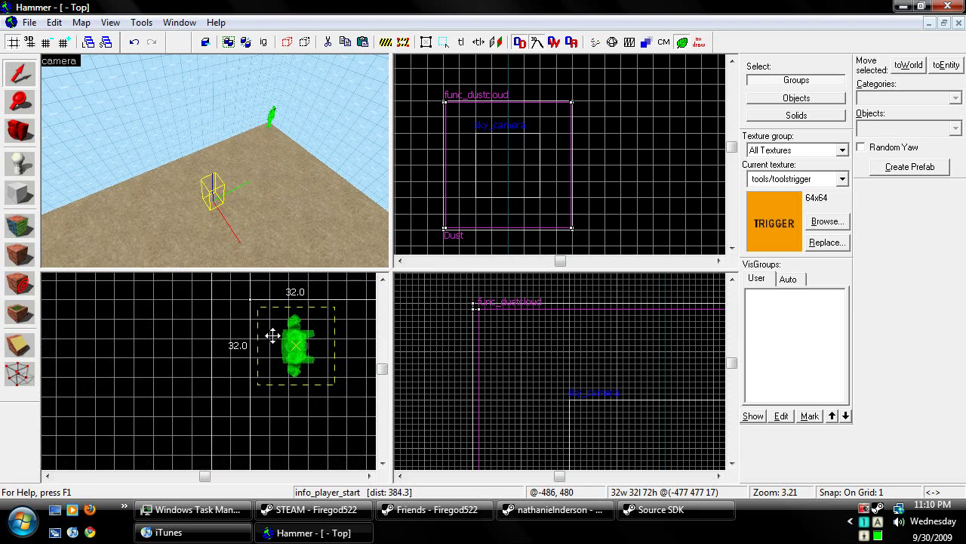
left_click(308, 401)
Examine the main room and the small skybox room from inside and outside in the 3D view
key("z")
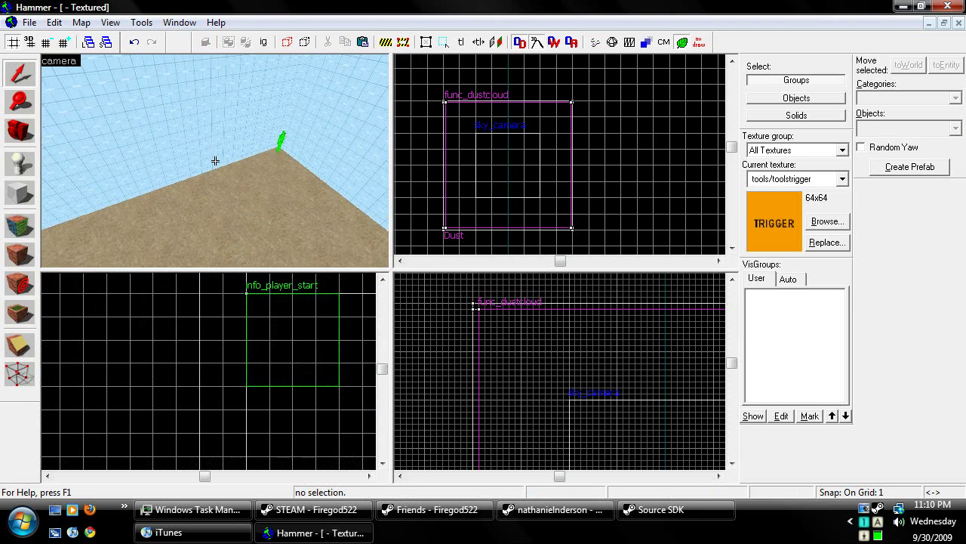
key("w")
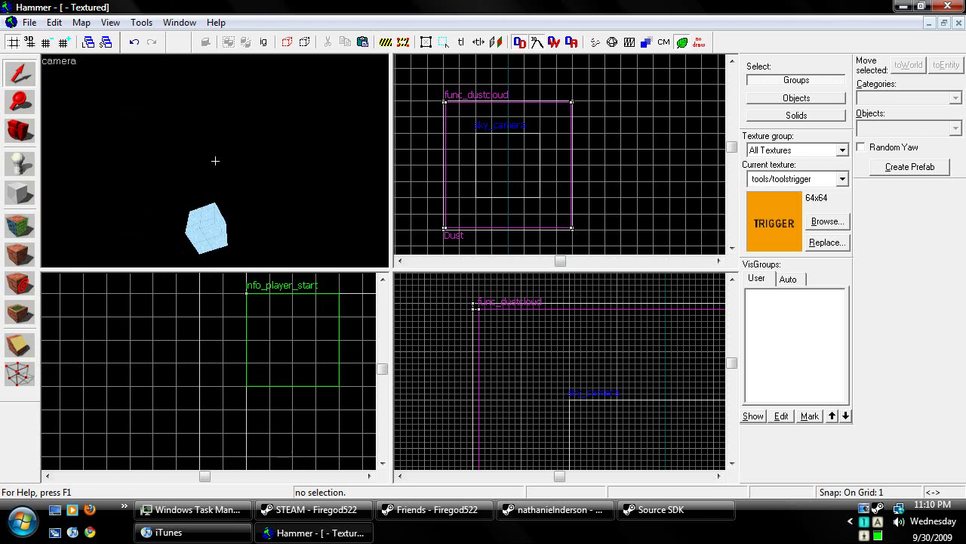
key("w")
key("s")
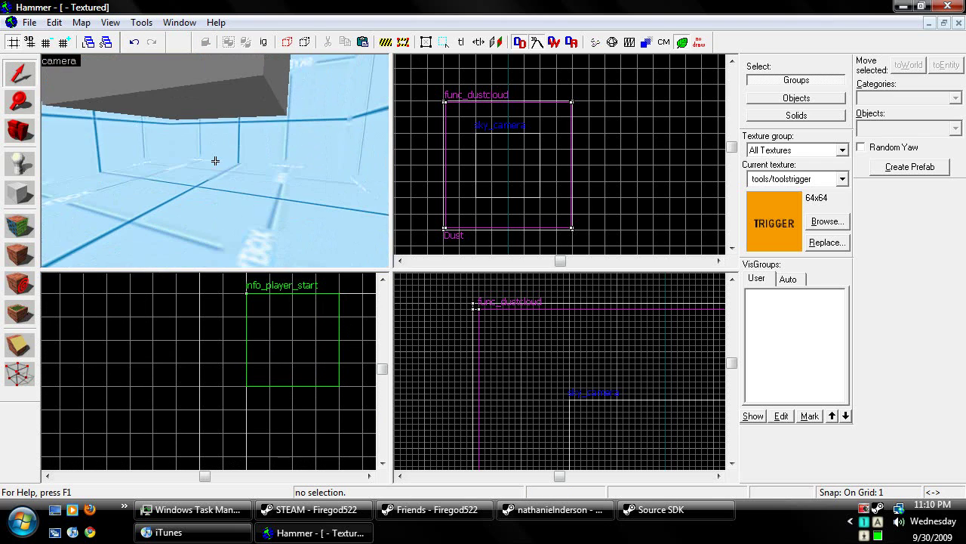
key("w")
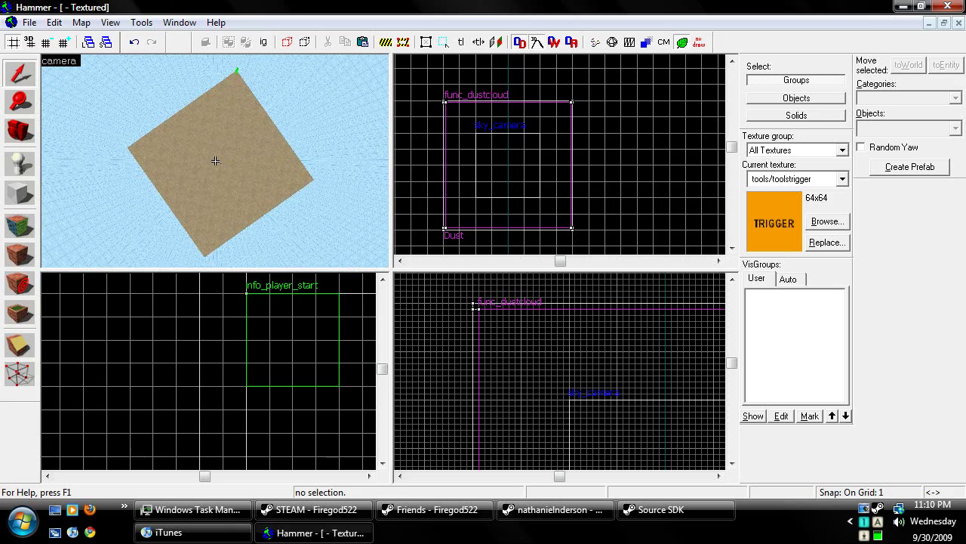
key("w")
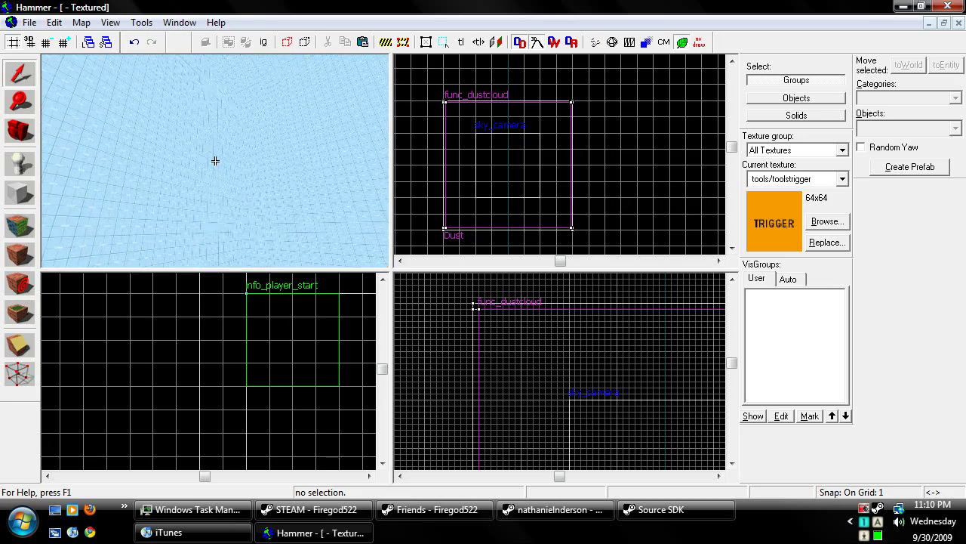
key("w")
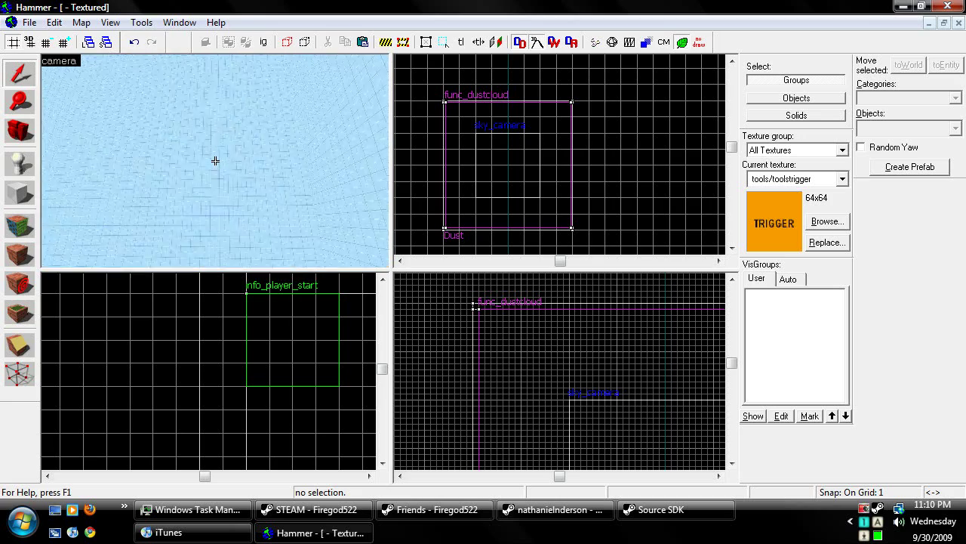
key("w")
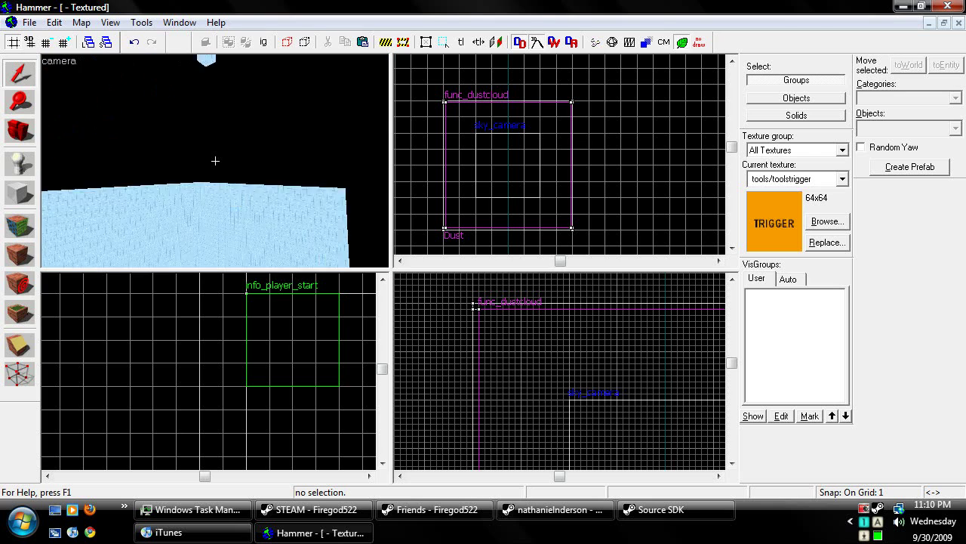
key("w")
key("z")
left_click(230, 136)
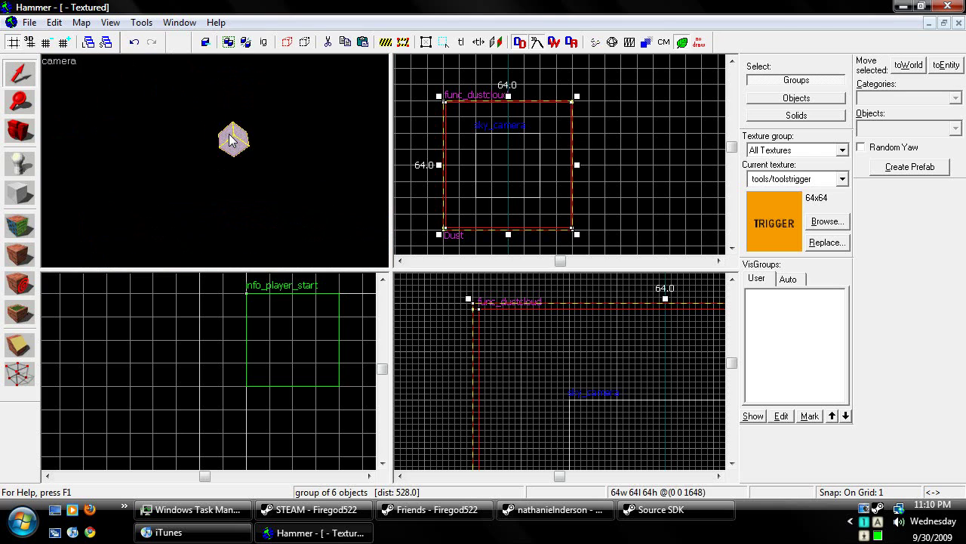
left_click(274, 173)
key("z")
key("w")
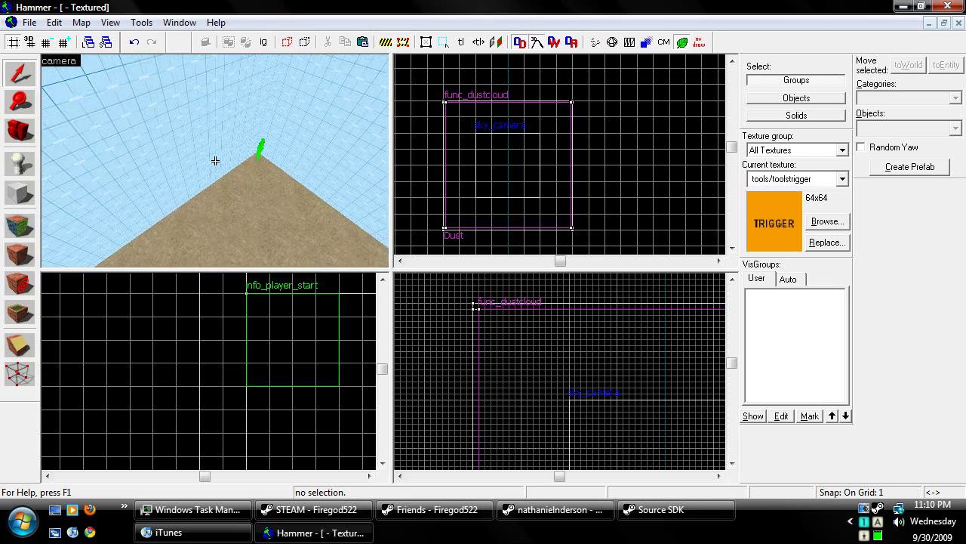
key("w")
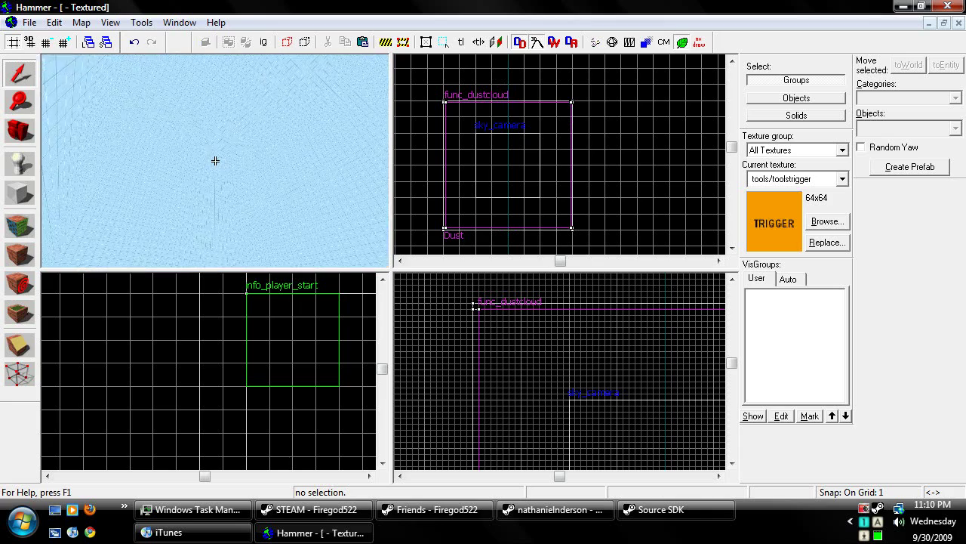
key("w")
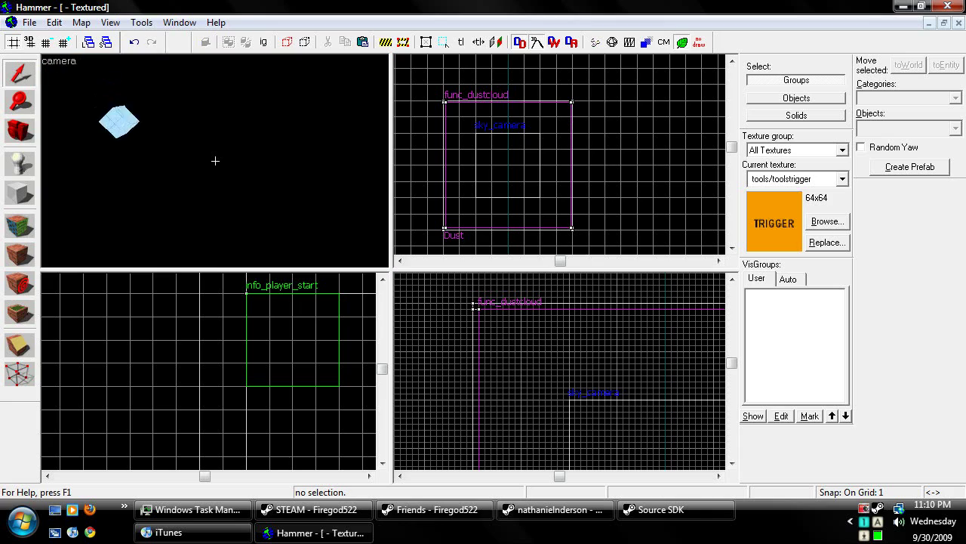
key("w")
key("z")
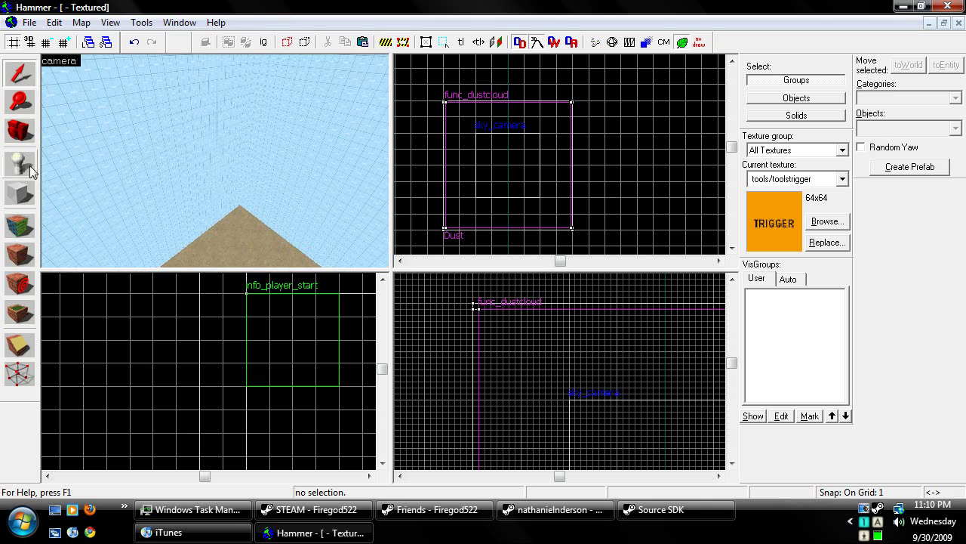
Draw a tools/toolstrigger block outline of 992 by 992 units in the top view, filling the main room between its inner walls
left_click(25, 201)
scroll(228, 362, "down", 6)
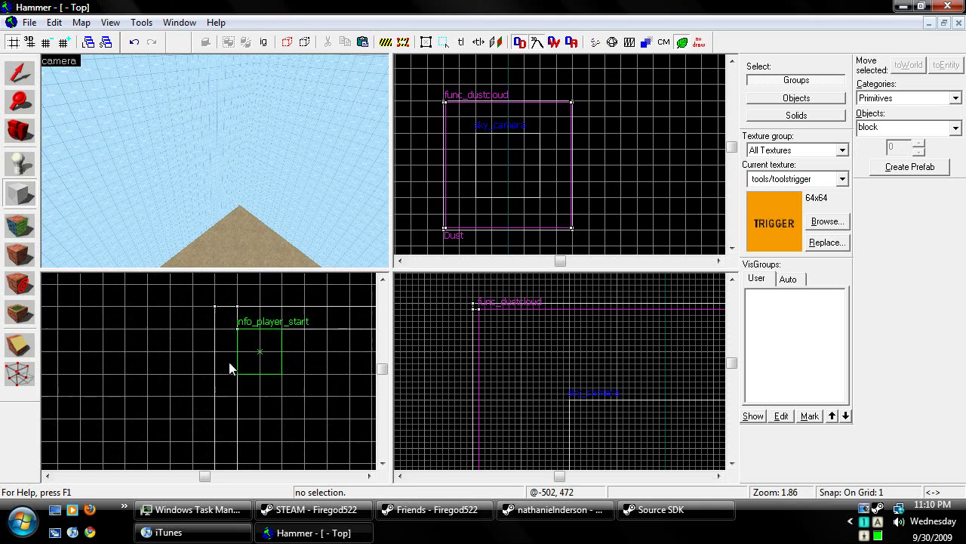
left_click(200, 317)
scroll(200, 319, "down", 5)
key("z")
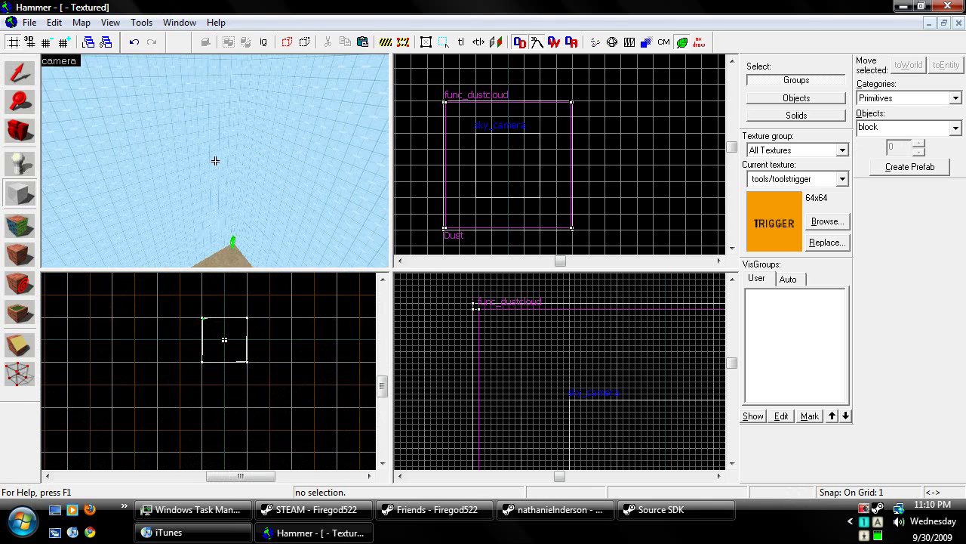
key("z")
scroll(235, 314, "up", 12)
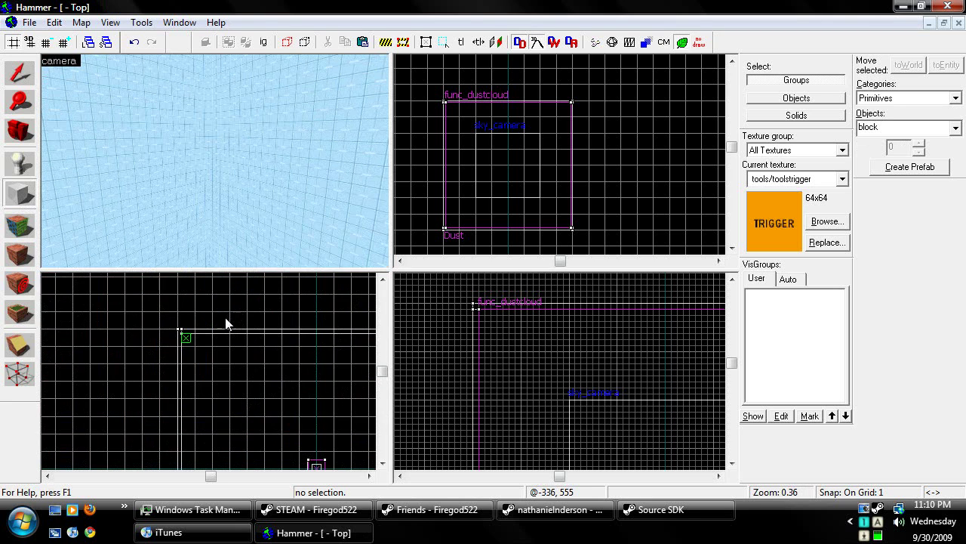
scroll(233, 326, "up", 5)
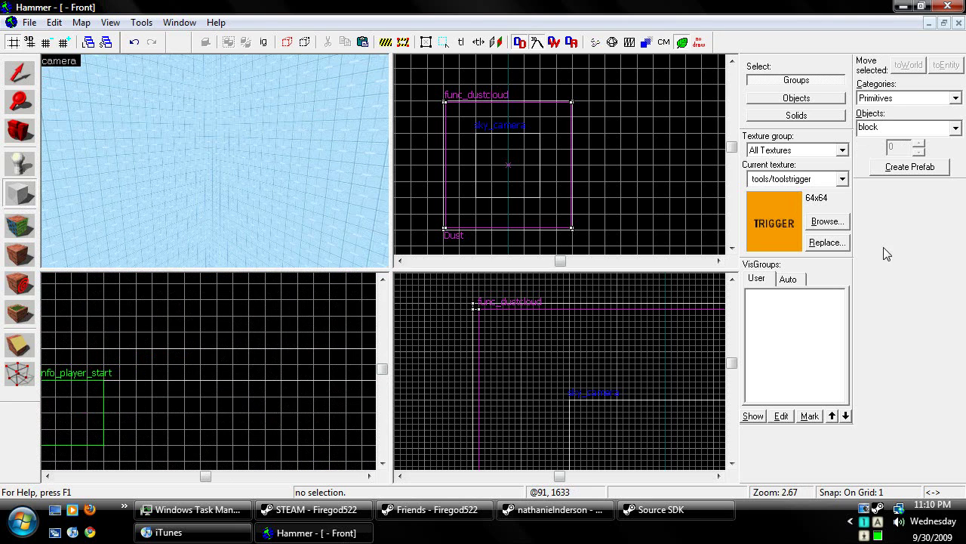
scroll(174, 336, "up", 3)
scroll(182, 341, "up", 3)
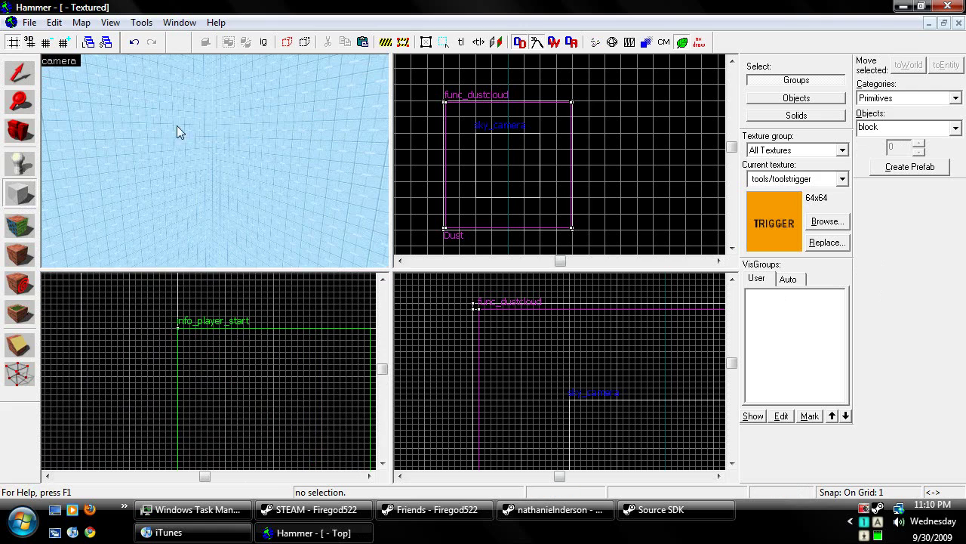
key("z")
key("z")
scroll(180, 326, "up", 10)
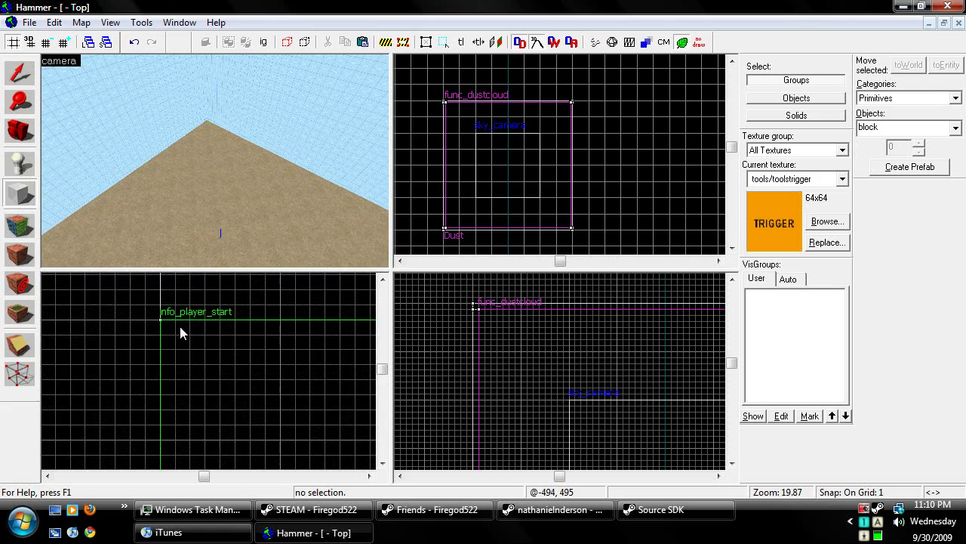
scroll(158, 332, "down", 15)
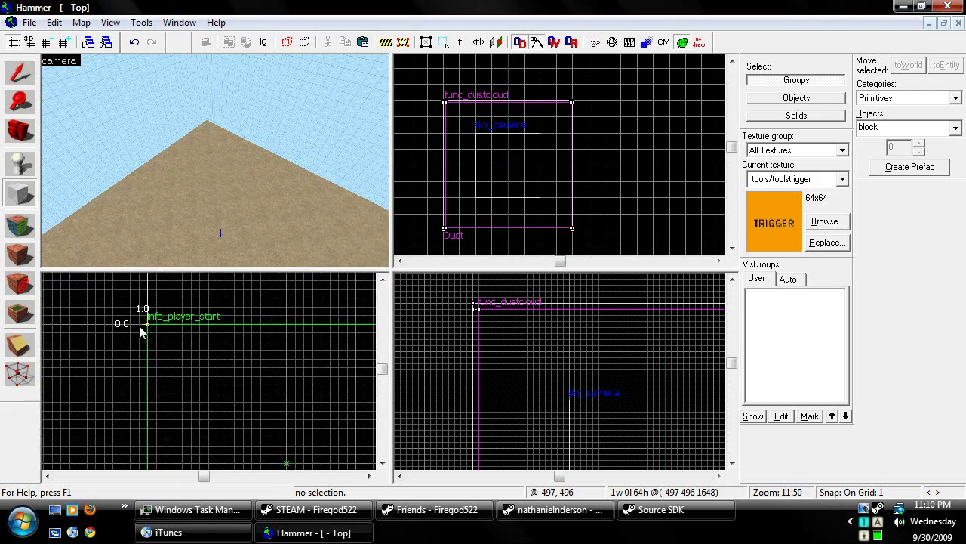
scroll(88, 317, "down", 12)
left_click_drag(87, 317, 217, 452)
scroll(225, 450, "up", 9)
scroll(232, 453, "up", 10)
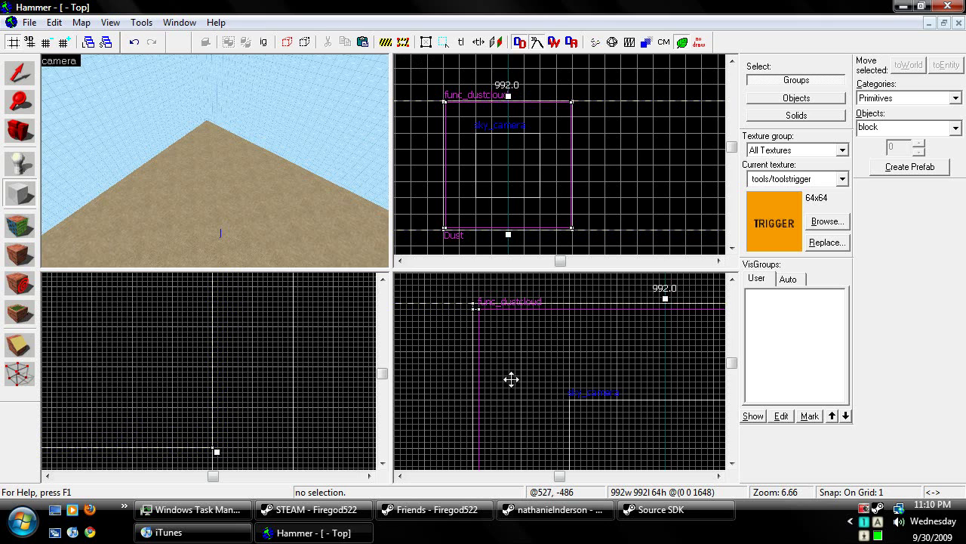
Stretch the block's lower edge down to the main room's floor in the side view, making the block 1664 units high
scroll(626, 355, "down", 10)
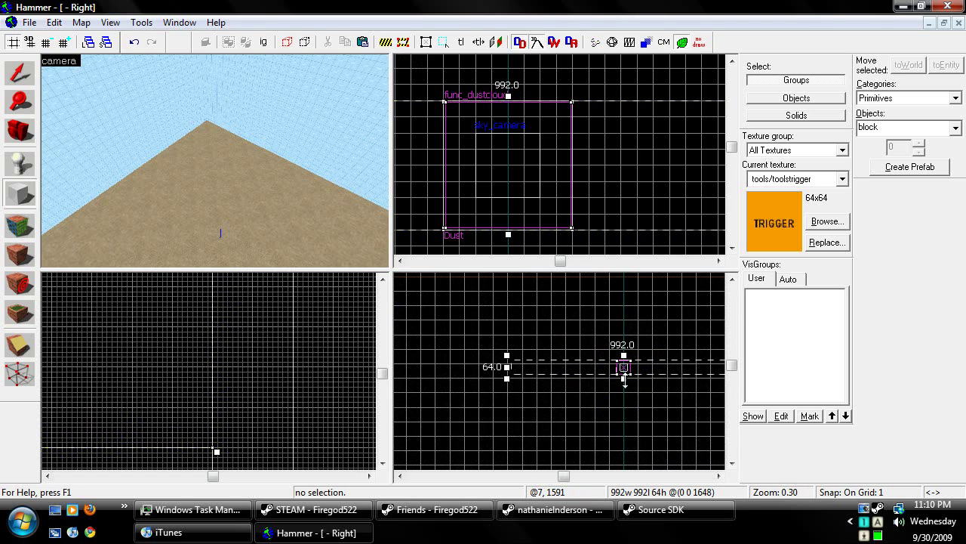
scroll(623, 324, "down", 7)
left_click_drag(625, 381, 546, 433)
scroll(612, 400, "up", 5)
scroll(624, 399, "up", 15)
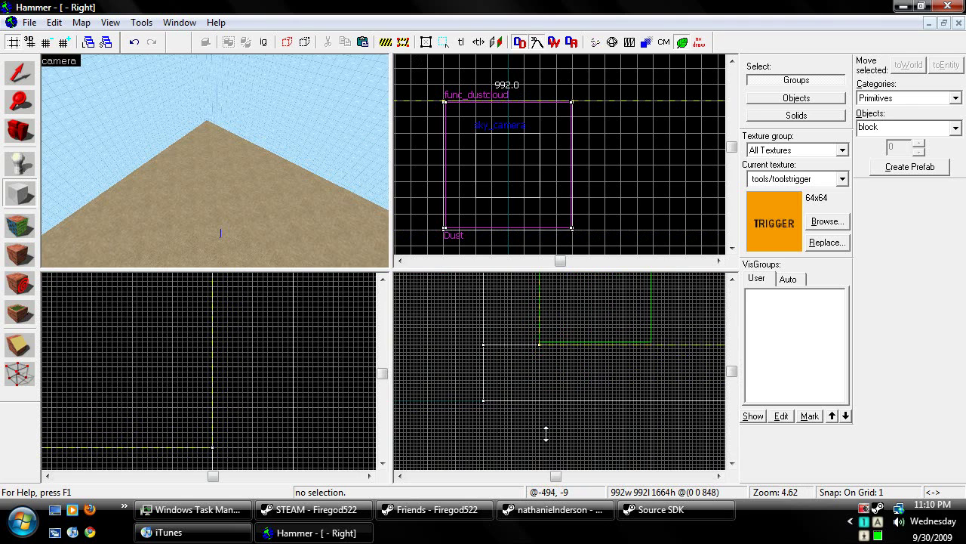
Lower the trigger block's upper edge in the side view to make it 992 units high and create the brush
scroll(545, 432, "down", 15)
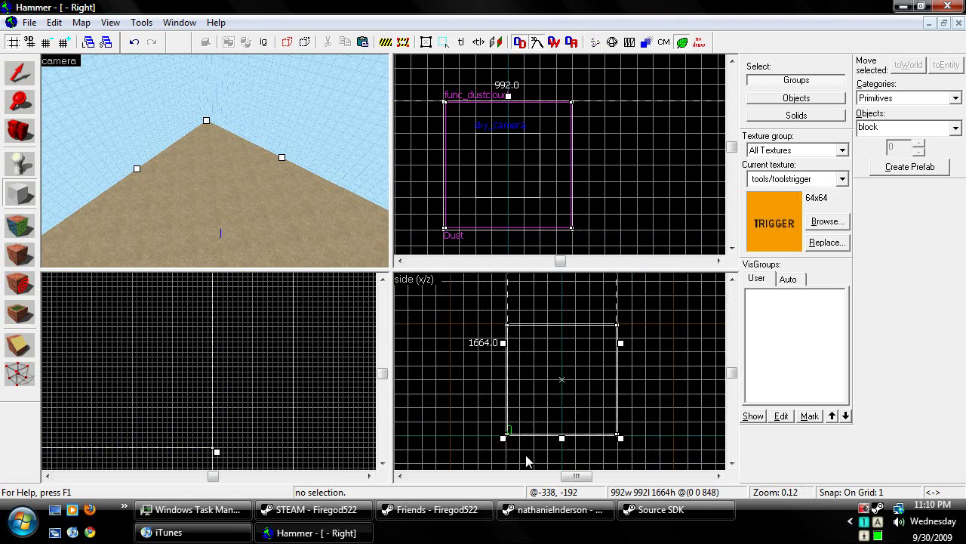
mouse_move(542, 352)
left_mouse_down()
mouse_move(533, 392)
mouse_move(537, 363)
left_mouse_up()
scroll(533, 393, "up", 11)
scroll(536, 363, "up", 3)
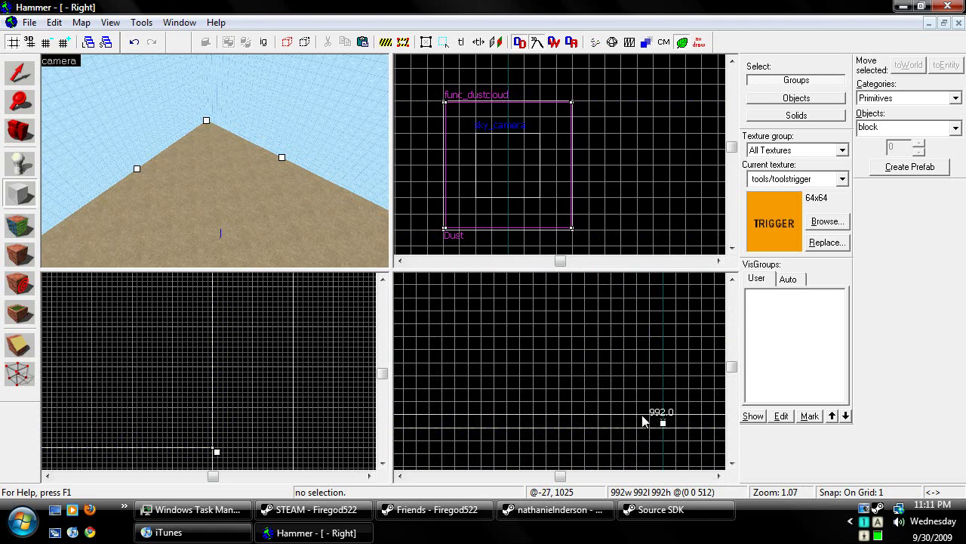
scroll(643, 421, "up", 8)
key("Return")
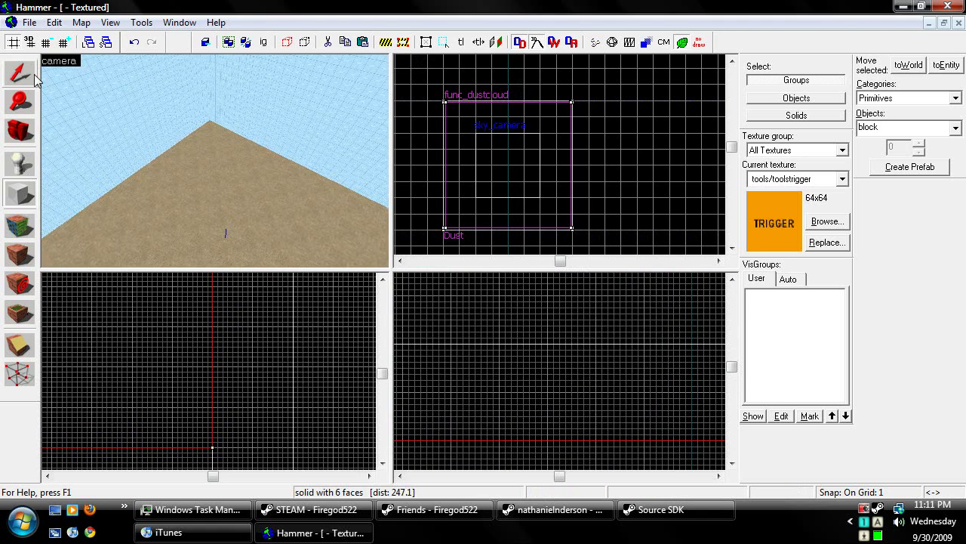
Tie the new trigger brush to a func_precipitation entity
key("ctrl+t")
left_click_drag(345, 192, 271, 191)
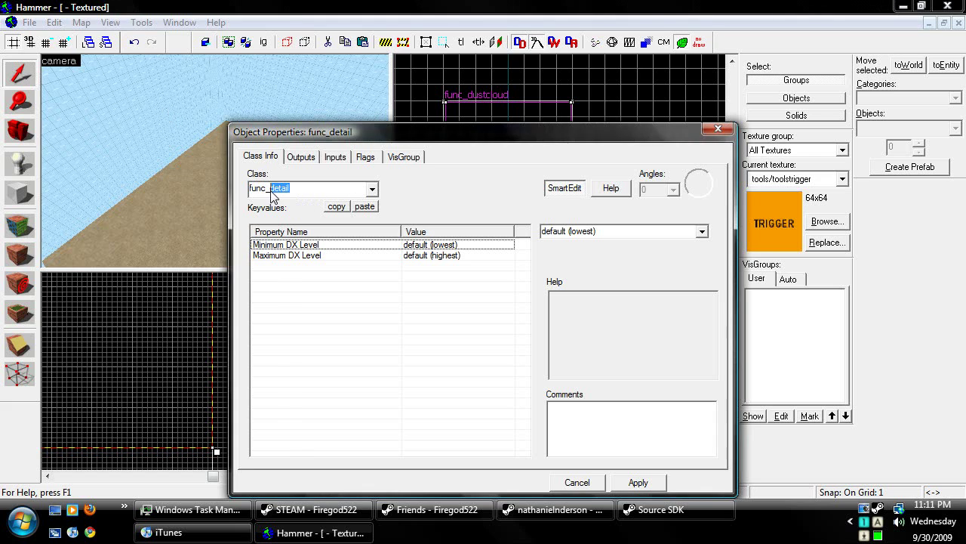
type("pre")
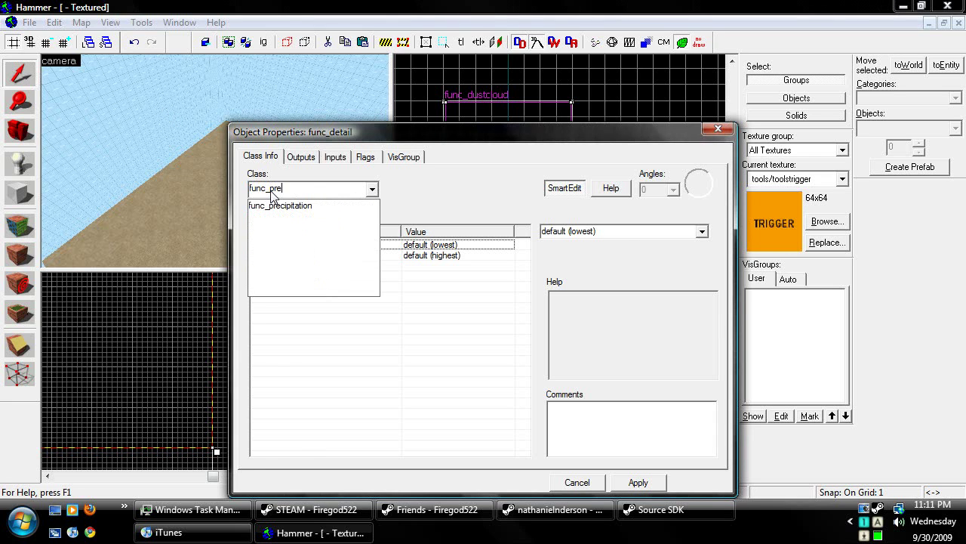
key("Return")
left_click(620, 477)
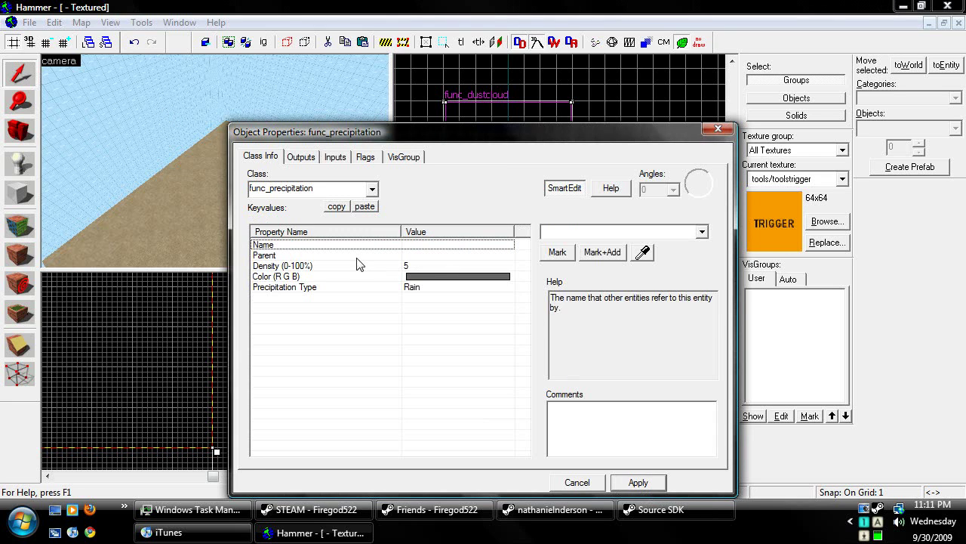
Set the func_precipitation's density to 100 and its precipitation type to Snowfall
left_click(408, 268)
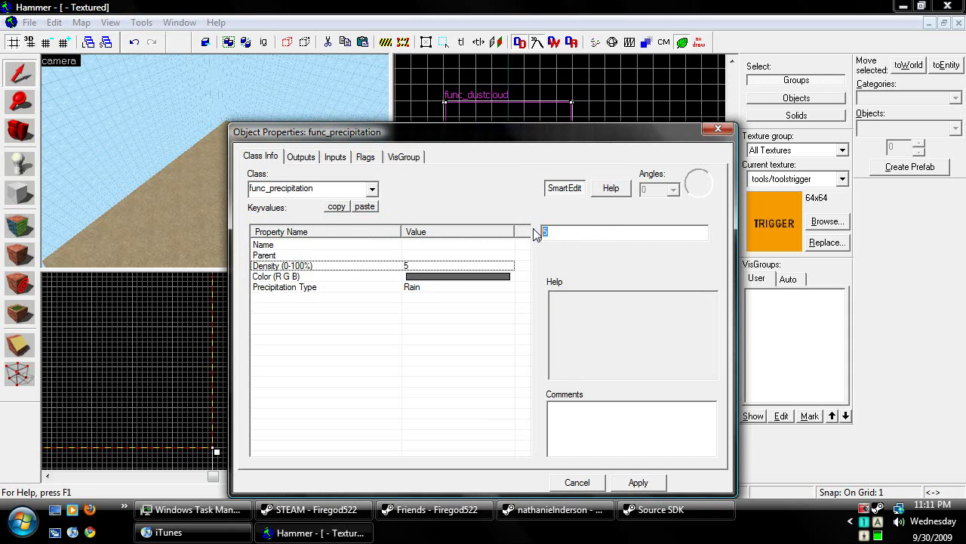
type("100")
left_click(475, 277)
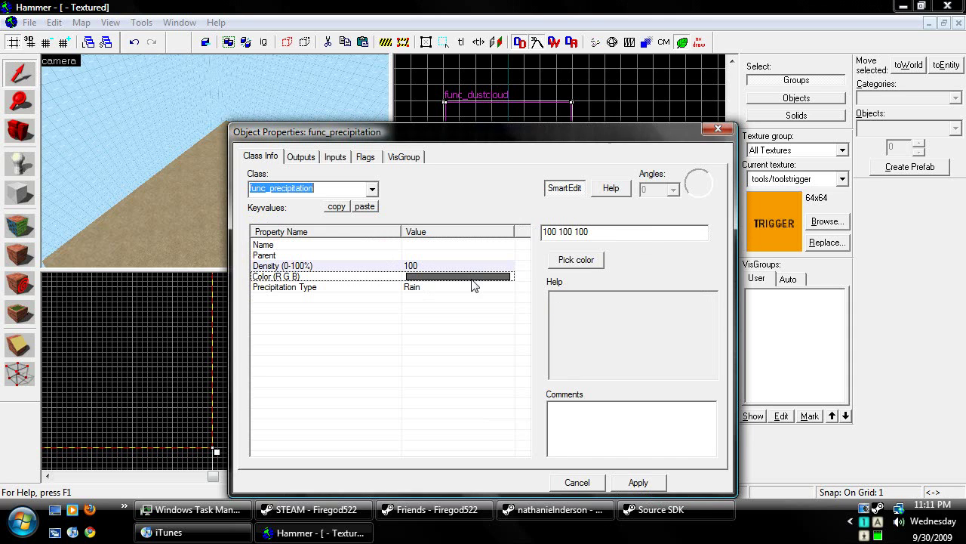
left_click(478, 287)
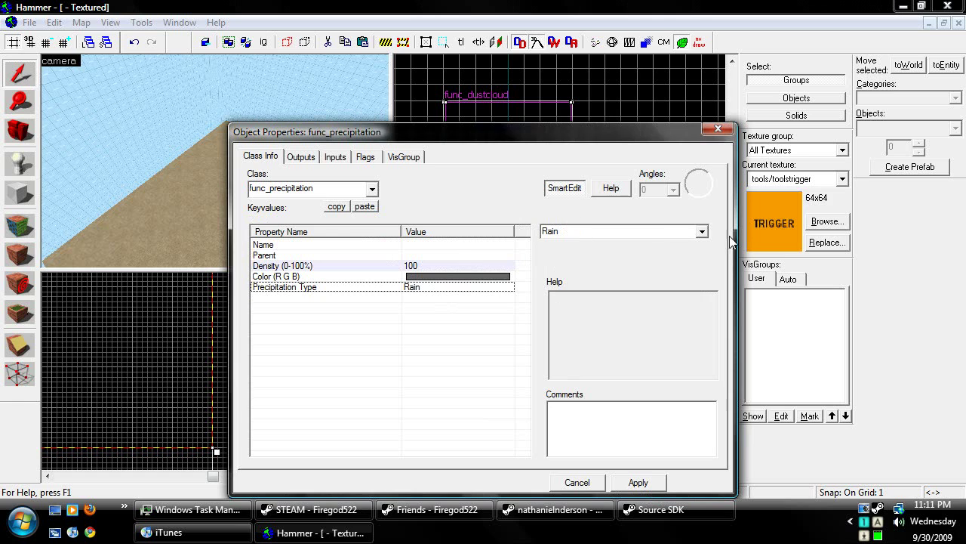
left_click(702, 231)
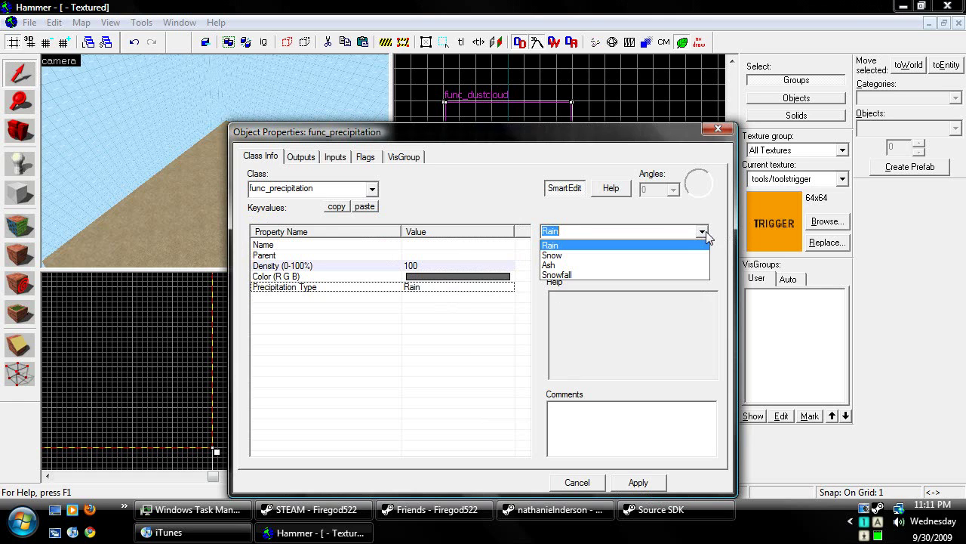
left_click(606, 275)
left_click(637, 482)
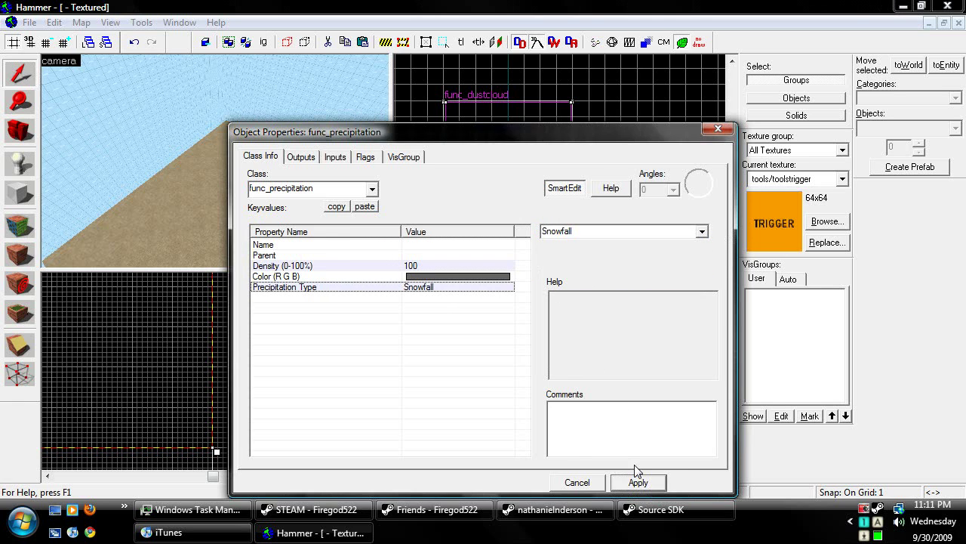
Set the func_precipitation's color to 255 255 255, apply it, close the properties and deselect the brush
left_click(498, 276)
left_click_drag(613, 232, 496, 219)
type("255 25")
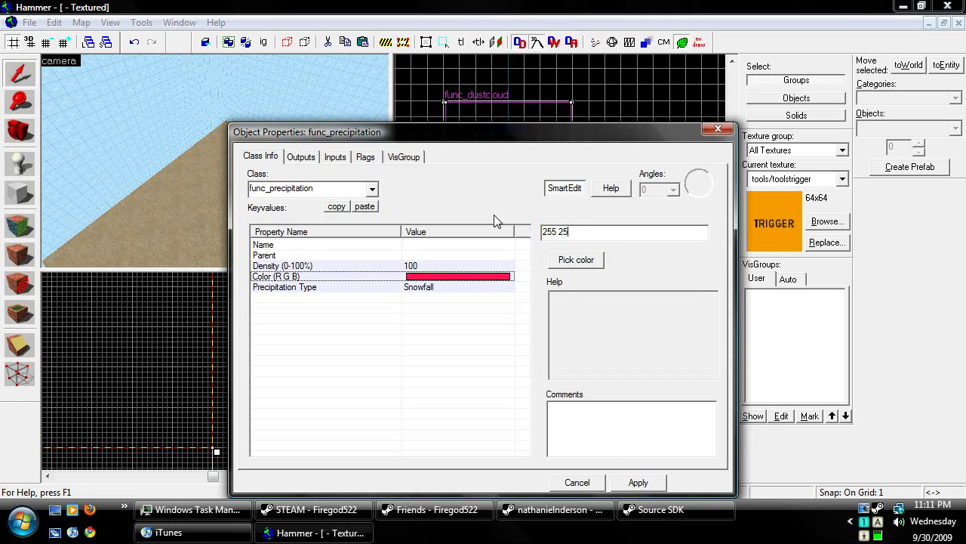
type("5 255")
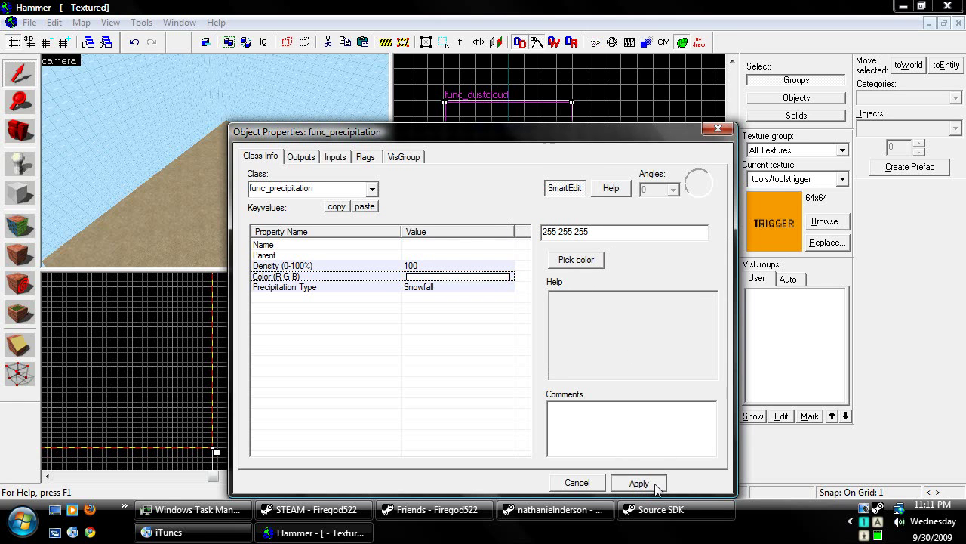
left_click(638, 482)
left_click(309, 255)
left_click(331, 246)
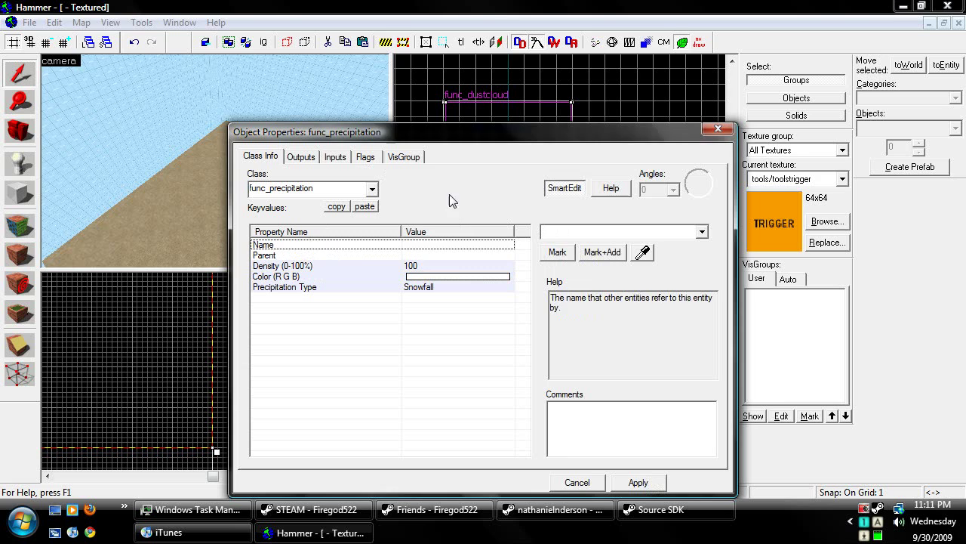
left_click(720, 129)
key("Escape")
Examine the trigger brush, player start and room walls from inside and outside the main room in the 3D view
key("z")
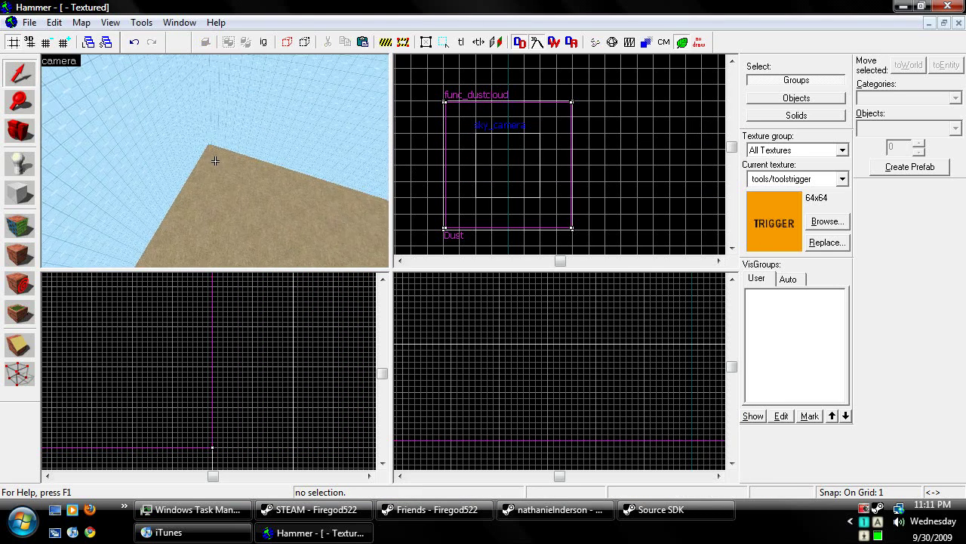
key("w")
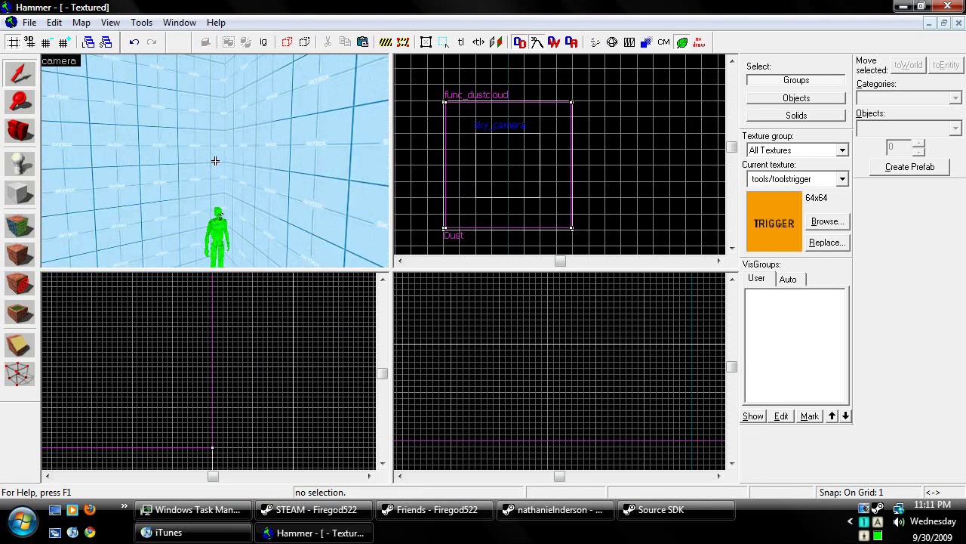
key("w")
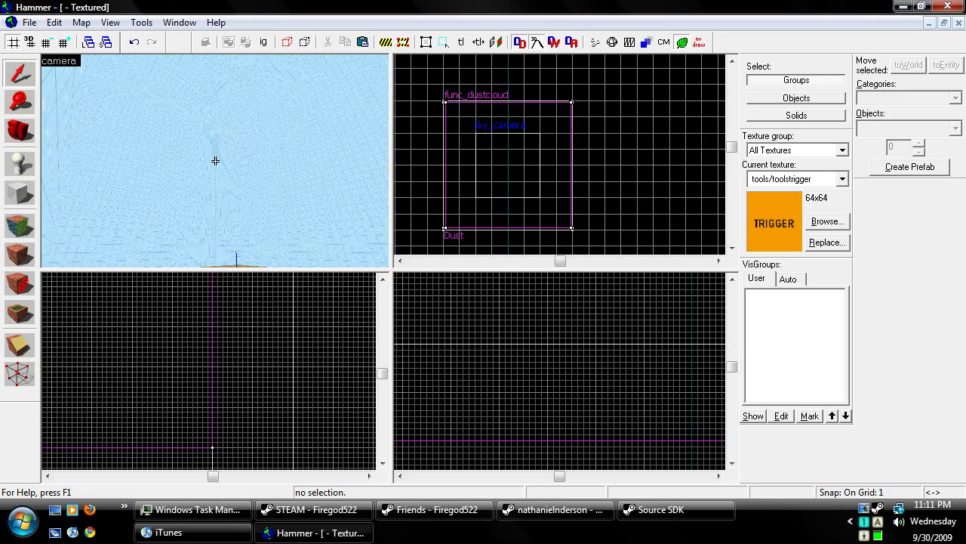
key("w")
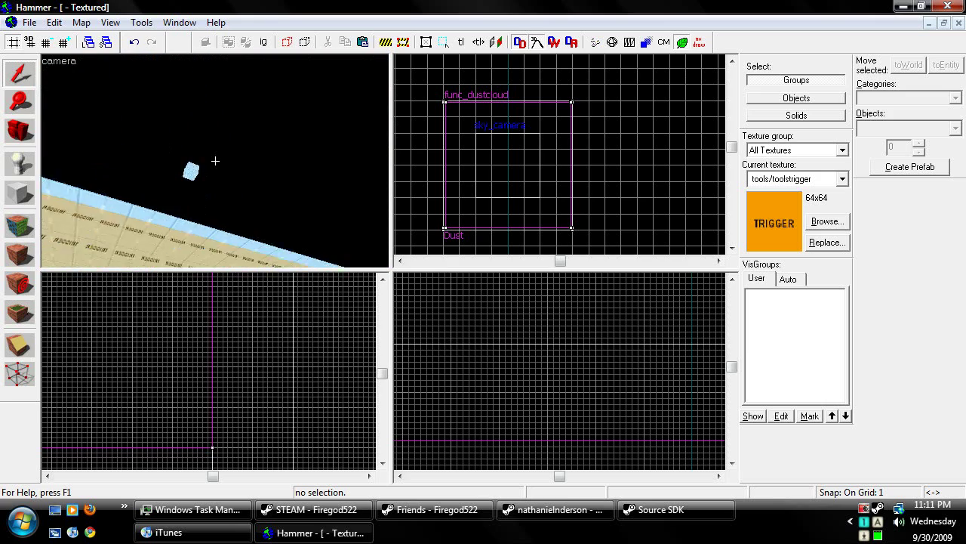
key("w")
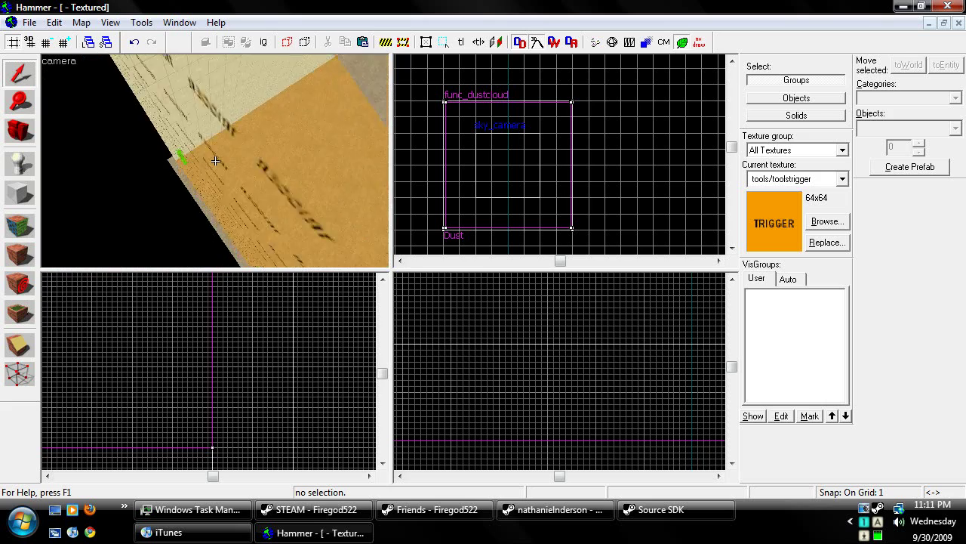
key("w")
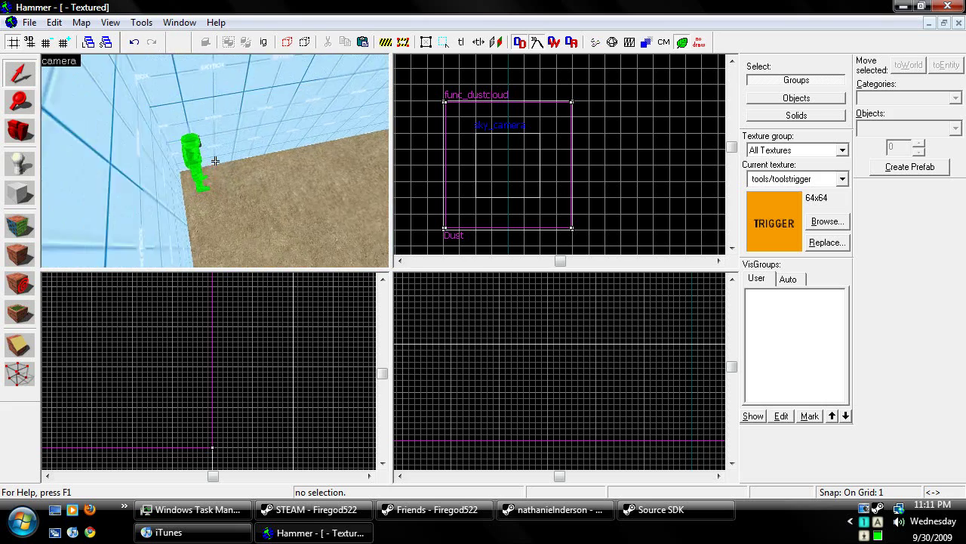
key("s")
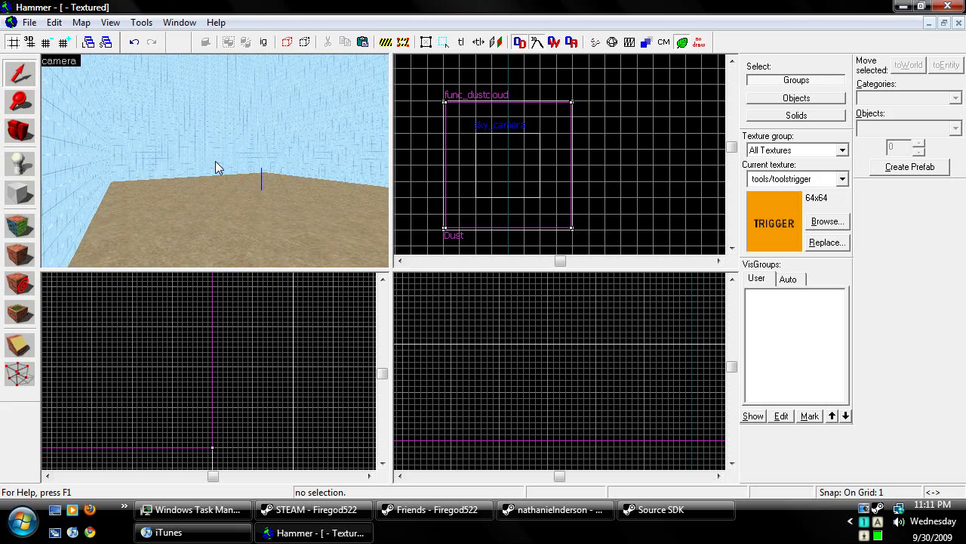
key("w")
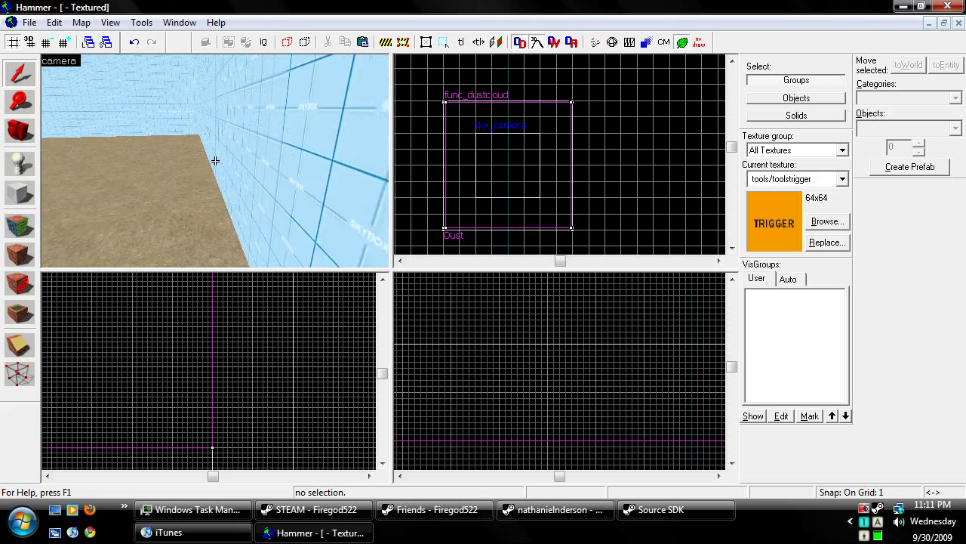
key("z")
key("z")
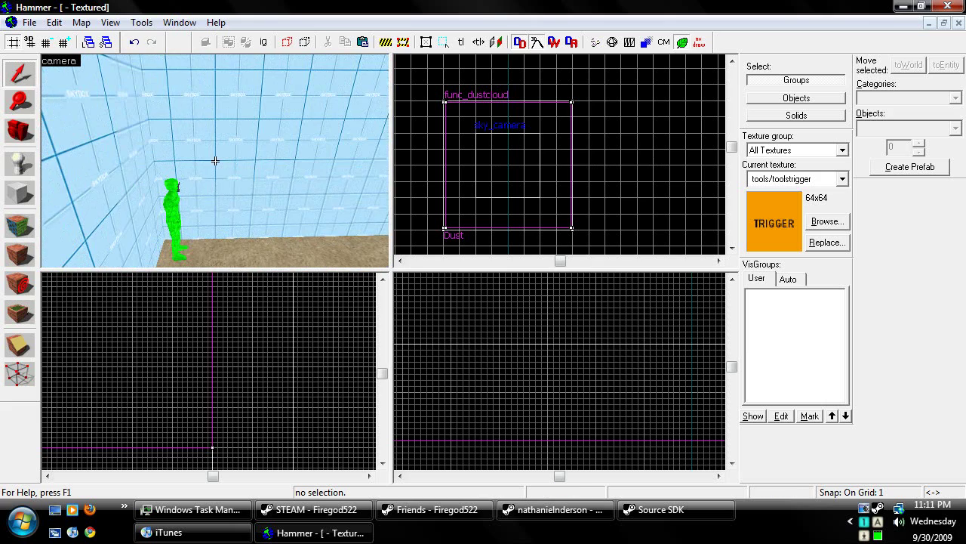
key("s")
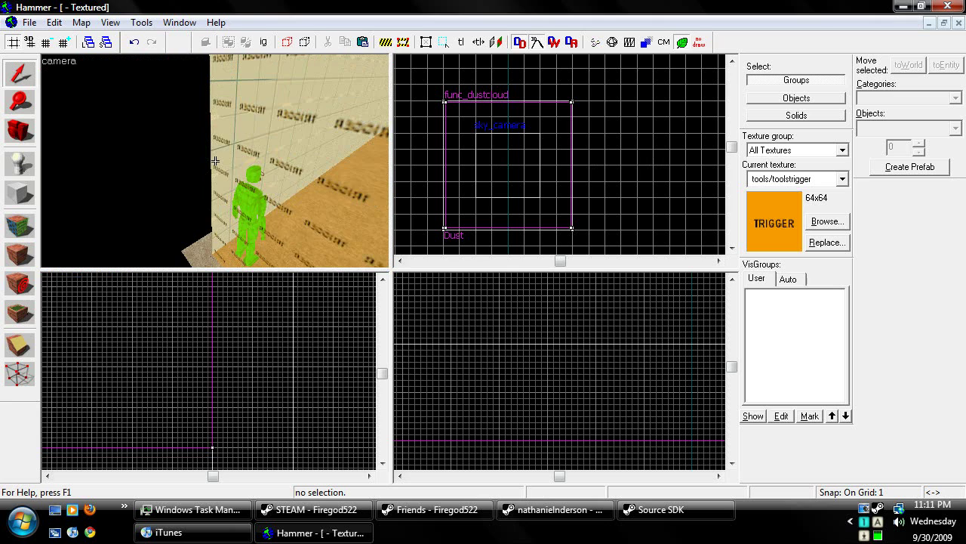
key("s")
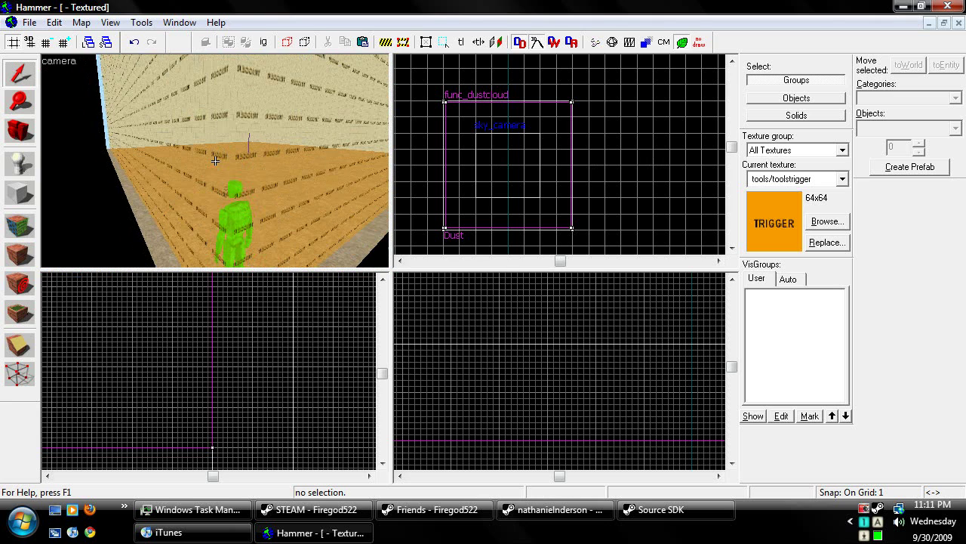